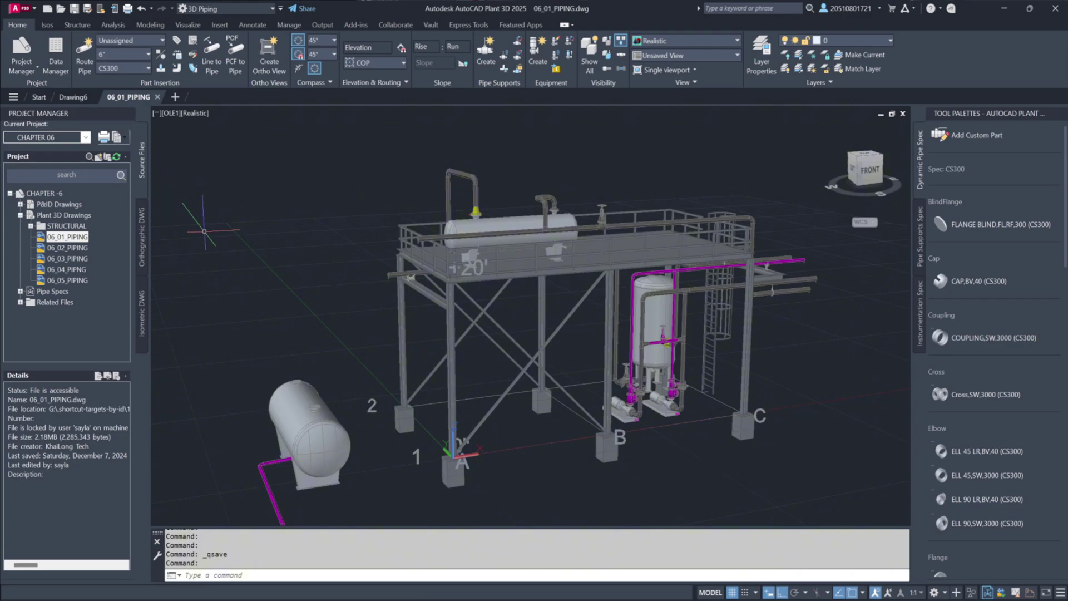
Open Project.xml from the CHAPTER 06 folder to make CHAPTER 06 the current project.
{"action": "left_click", "coordinate": [78, 139]}
{"action": "left_click", "coordinate": [68, 147]}
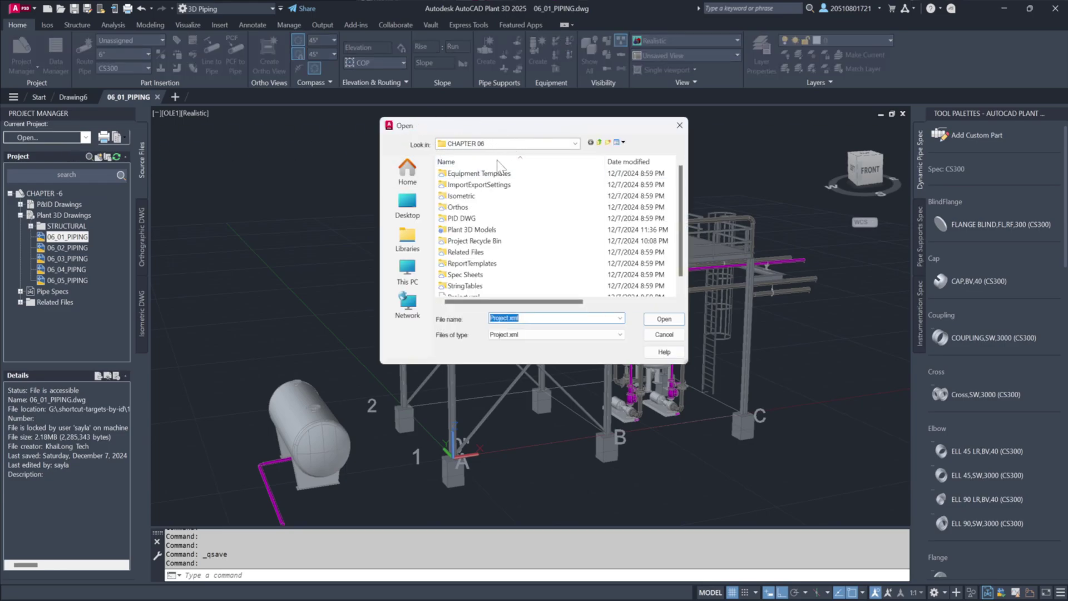
{"action": "scroll", "coordinate": [497, 166], "scroll_direction": "down", "scroll_amount": 1}
{"action": "left_click", "coordinate": [476, 286]}
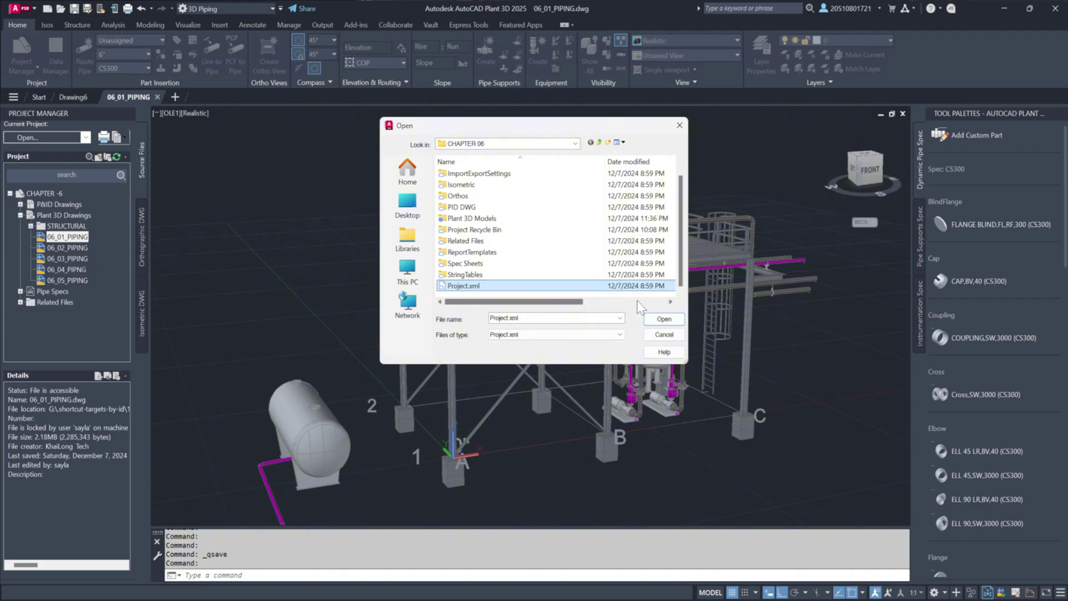
{"action": "left_click", "coordinate": [660, 318]}
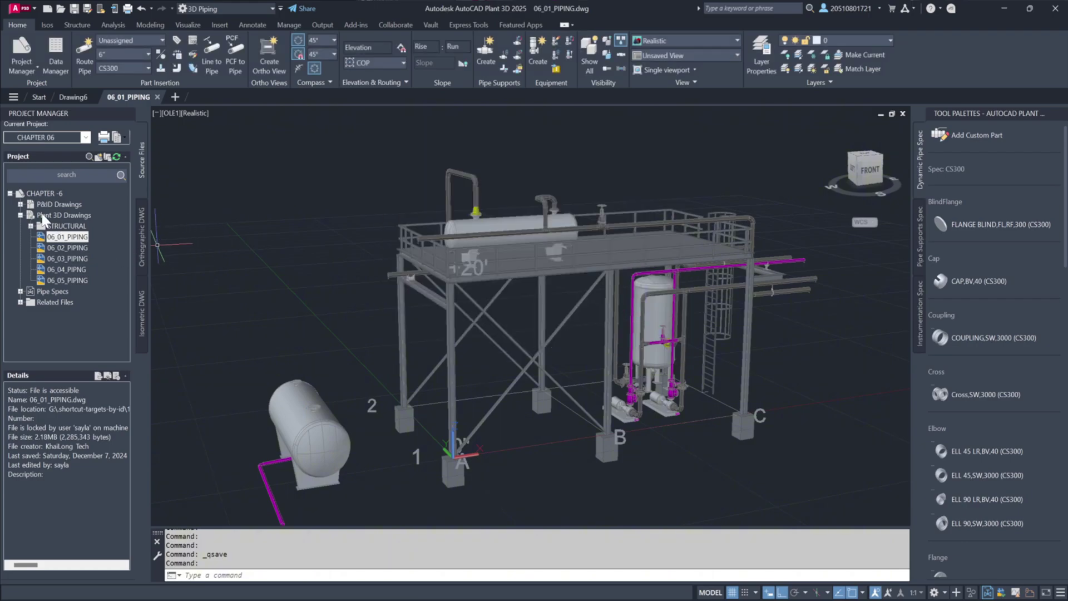
{"action": "left_click", "coordinate": [53, 238]}
Set the viewport to Parallel projection and zoom and orbit onto the pumps near gridline B.
{"action": "left_click", "coordinate": [173, 113]}
{"action": "left_click", "coordinate": [200, 301]}
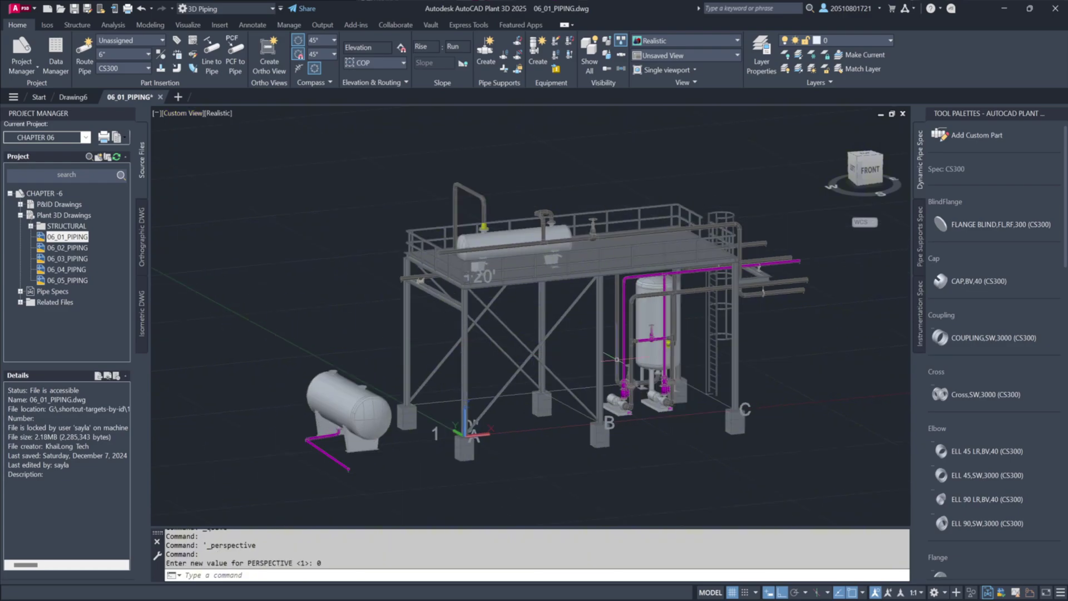
{"action": "scroll", "coordinate": [648, 382], "scroll_direction": "up", "scroll_amount": 4}
{"action": "scroll", "coordinate": [649, 381], "scroll_direction": "up", "scroll_amount": 3}
{"action": "middle_click_drag", "start_coordinate": [649, 382], "coordinate": [676, 378], "text": "shift"}
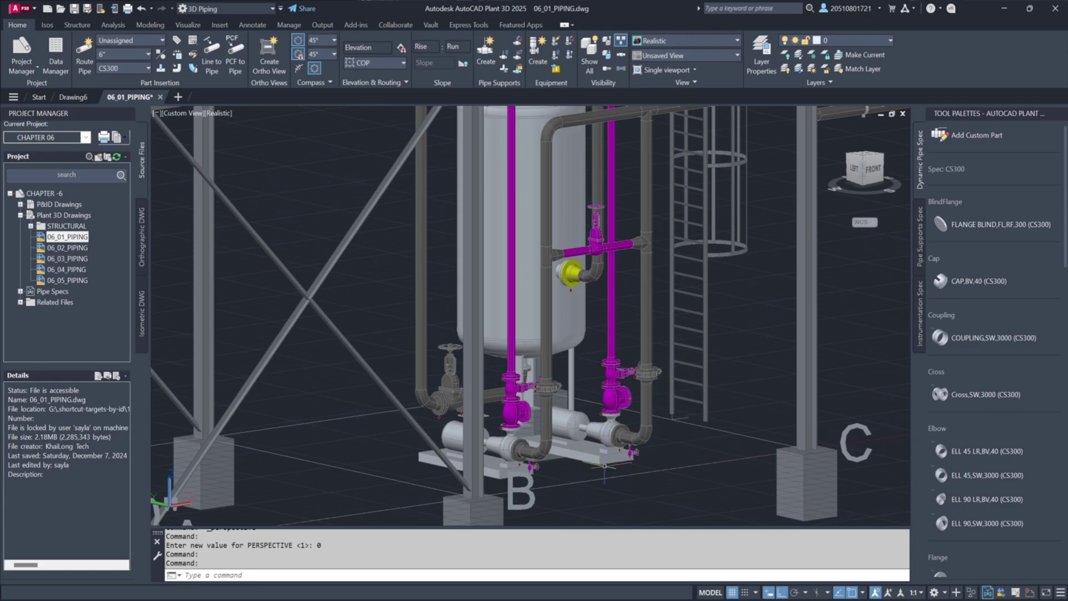
Crossing-select the right pump assembly together with its vertical pipes and valves.
{"action": "left_click", "coordinate": [657, 464]}
{"action": "left_click", "coordinate": [586, 428]}
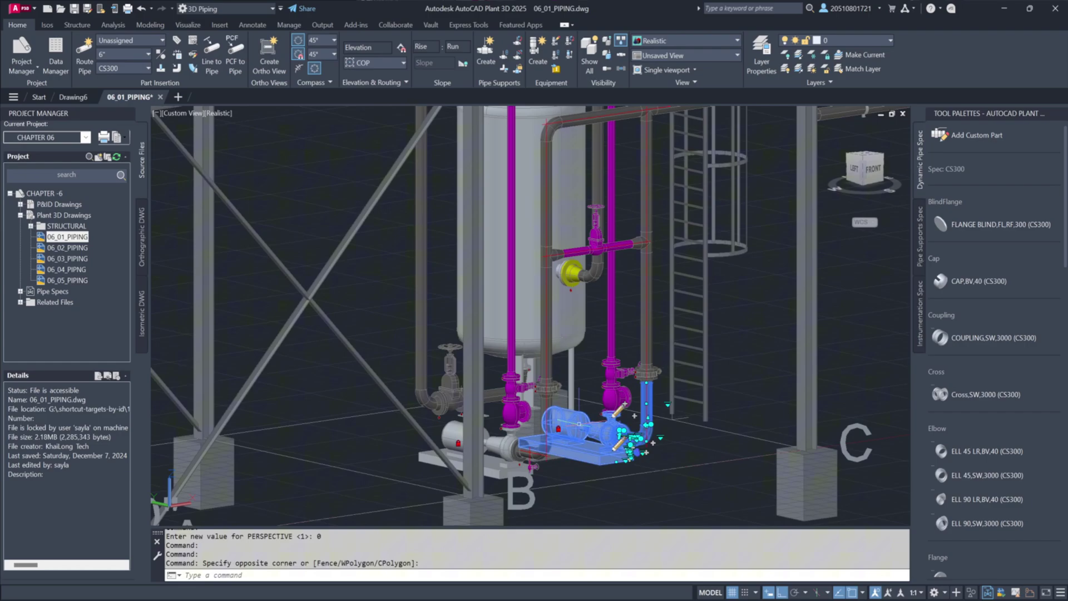
{"action": "scroll", "coordinate": [619, 392], "scroll_direction": "up", "scroll_amount": 2}
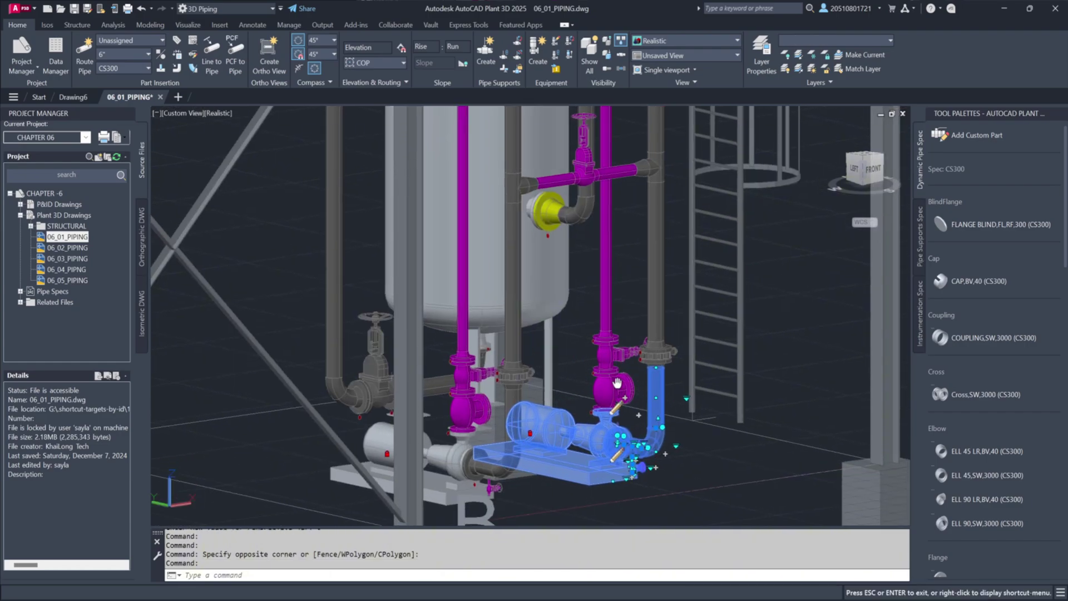
{"action": "middle_click_drag", "start_coordinate": [619, 392], "coordinate": [667, 390], "text": "shift"}
{"action": "left_click", "coordinate": [691, 439]}
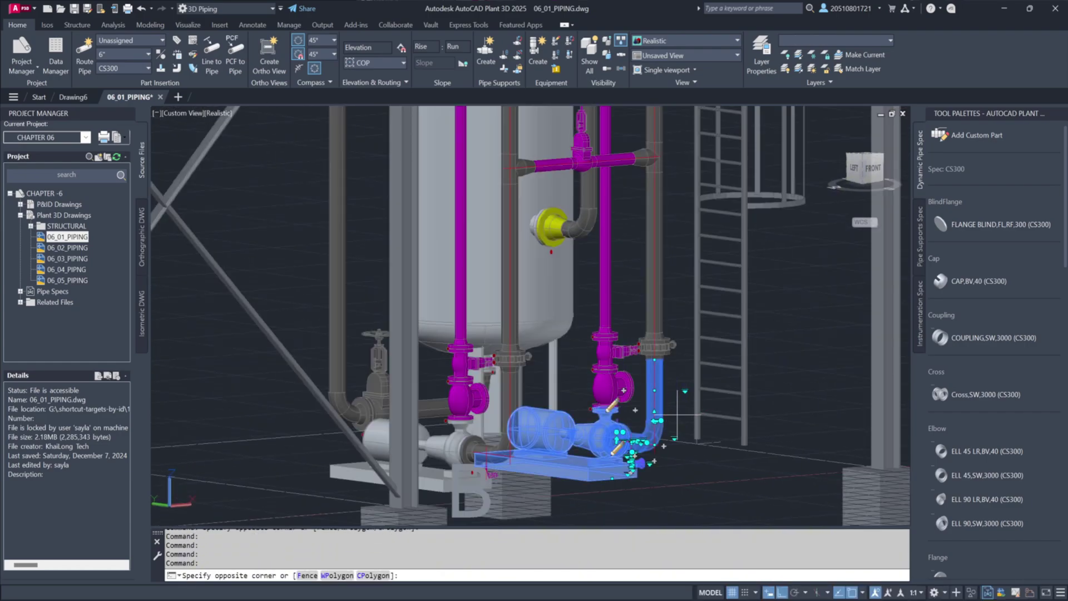
{"action": "left_click", "coordinate": [585, 305]}
{"action": "middle_click_drag", "start_coordinate": [615, 400], "coordinate": [597, 424], "text": "shift"}
Copy the selection with CO from base point 0,0,0 using a 6' displacement.
{"action": "type", "text": "co"}
{"action": "key", "text": "Return"}
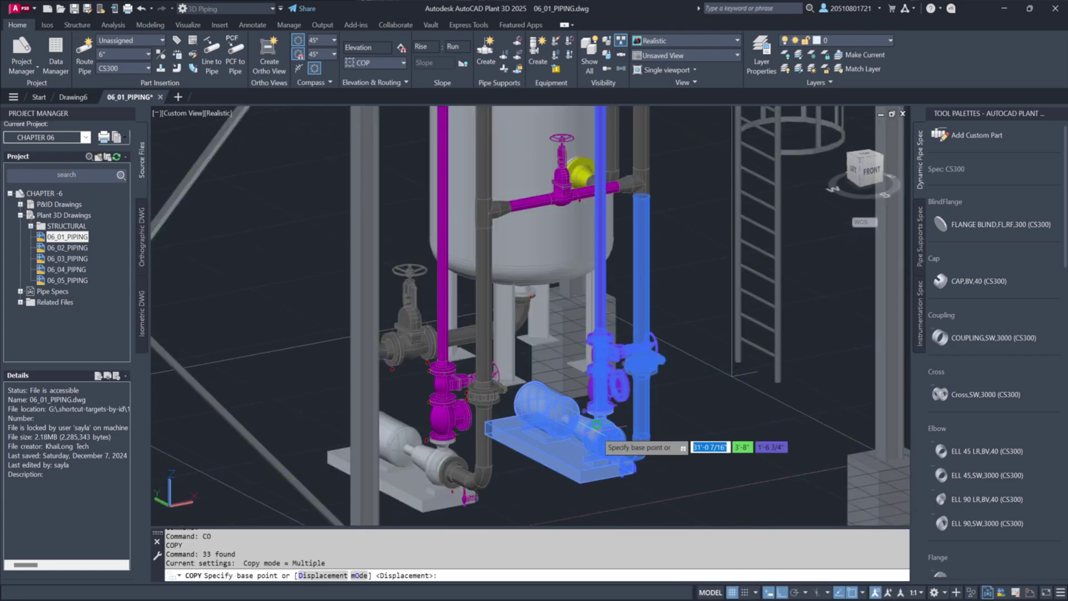
{"action": "type", "text": "0"}
{"action": "key", "text": "Tab"}
{"action": "type", "text": "0"}
{"action": "key", "text": "Tab"}
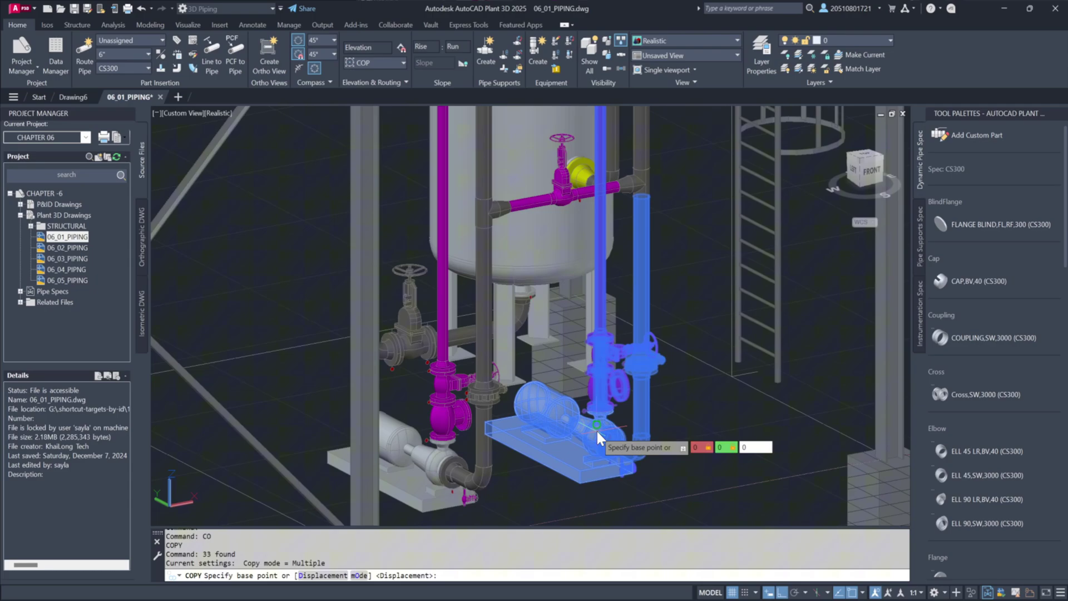
{"action": "key", "text": "Return"}
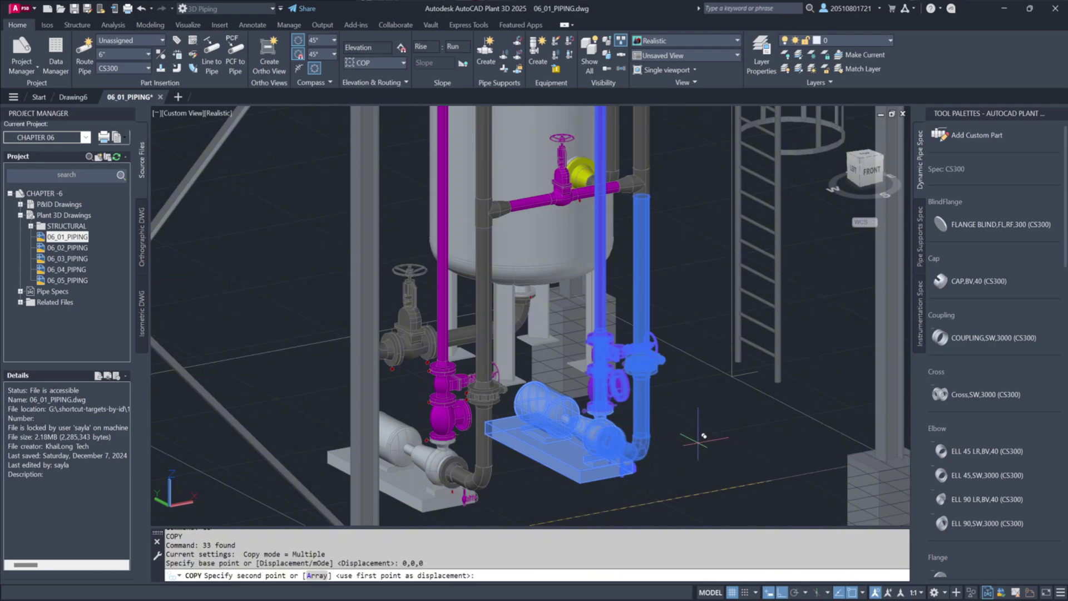
{"action": "type", "text": "6'"}
{"action": "key", "text": "Return"}
{"action": "key", "text": "Escape"}
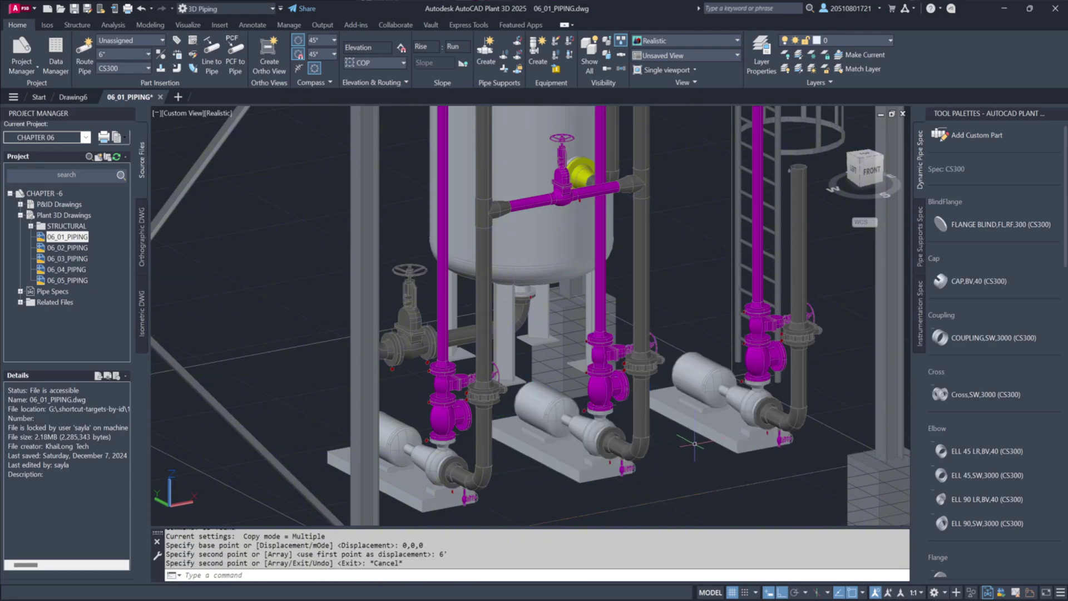
Start two selection windows around the pump area and cancel both.
{"action": "left_click", "coordinate": [694, 457]}
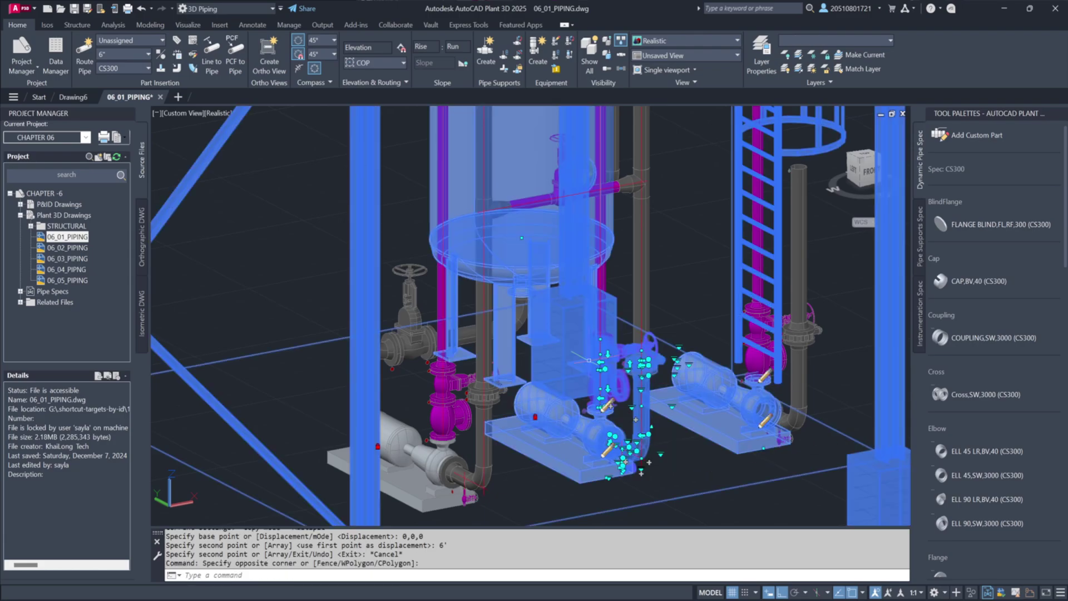
{"action": "key", "text": "Escape"}
{"action": "left_click", "coordinate": [634, 469]}
{"action": "key", "text": "Escape"}
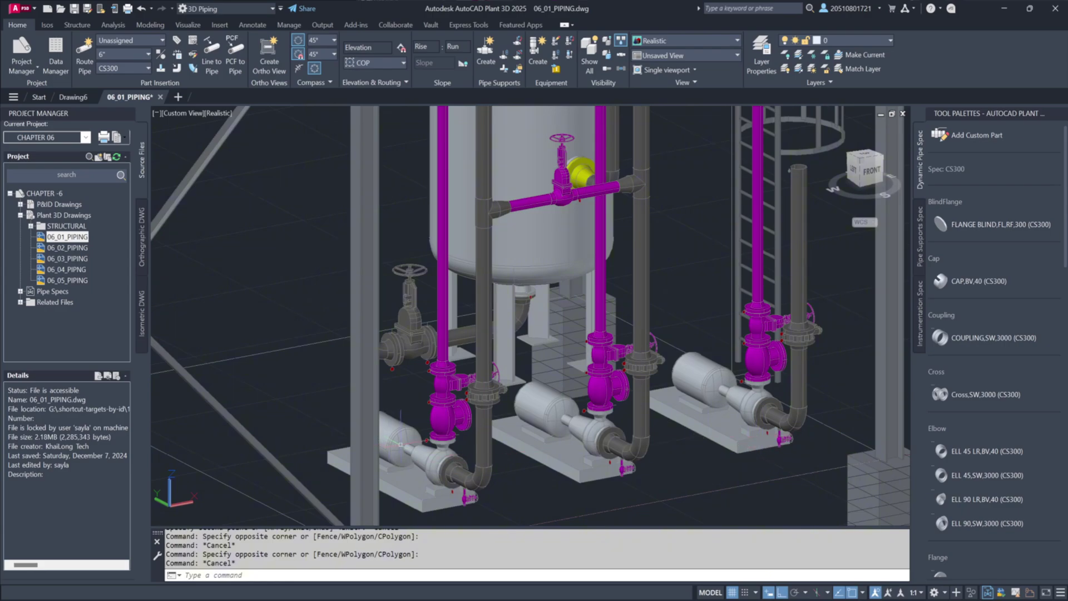
Assign the copied pump a new P-type equipment tag in place of the duplicate P-601B?
{"action": "mouse_move", "coordinate": [400, 444]}
{"action": "mouse_move", "coordinate": [727, 384]}
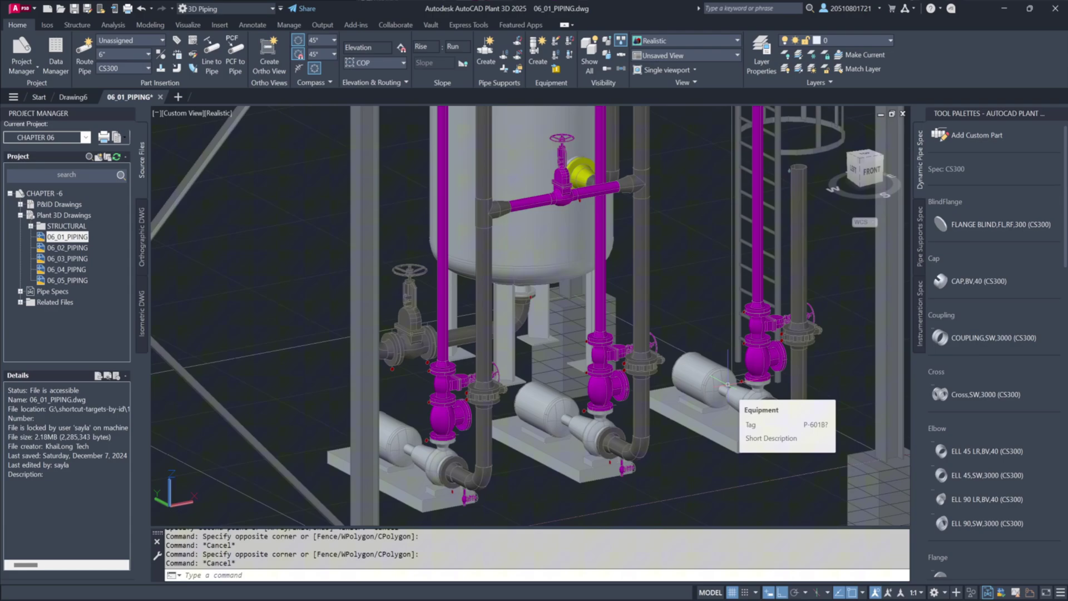
{"action": "left_click", "coordinate": [727, 384]}
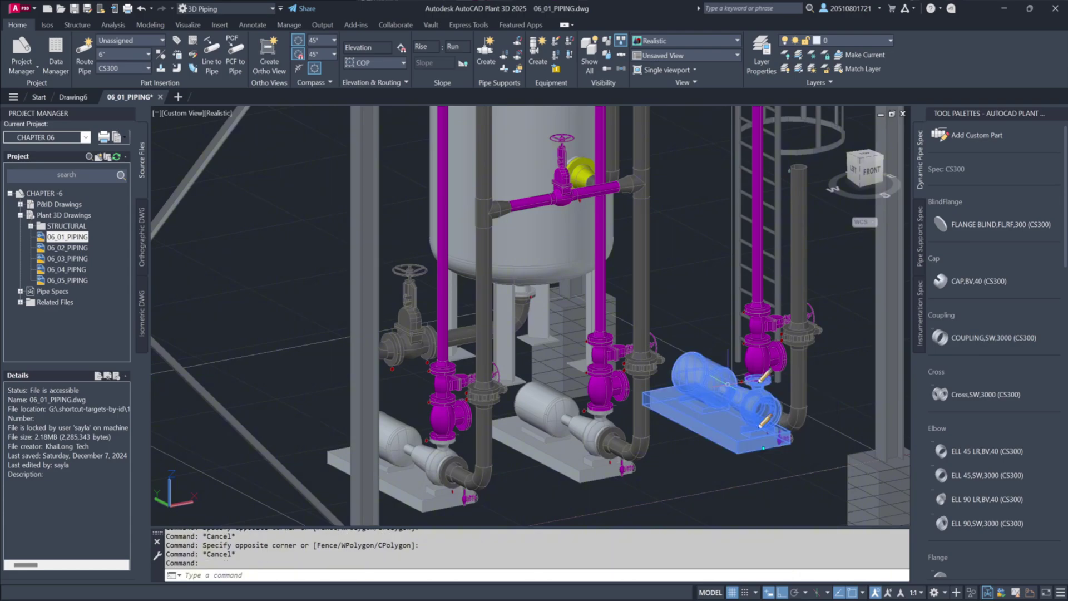
{"action": "right_click", "coordinate": [727, 384]}
{"action": "left_click", "coordinate": [780, 90]}
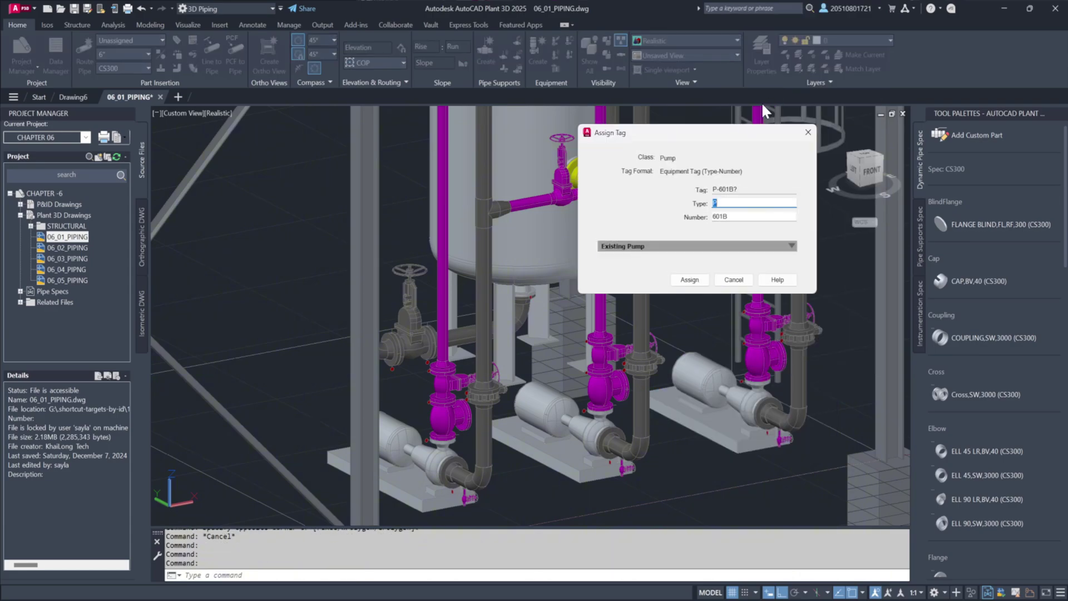
{"action": "key", "text": "Tab"}
{"action": "left_click", "coordinate": [689, 279]}
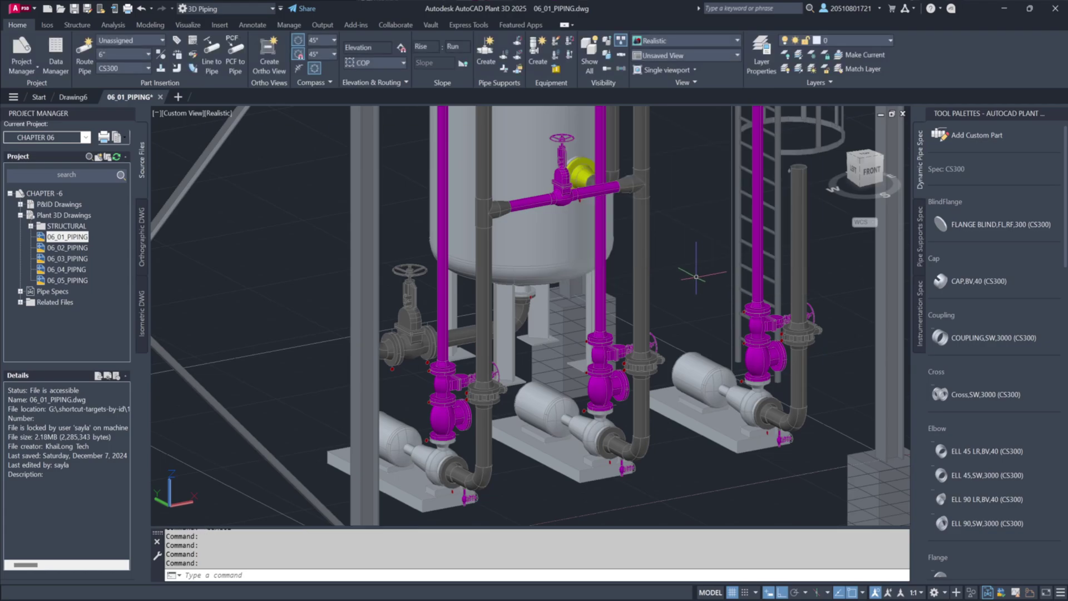
Tag the first valve on the new pump, stepping its tag number up to 002.
{"action": "left_click", "coordinate": [760, 356]}
{"action": "right_click", "coordinate": [742, 365]}
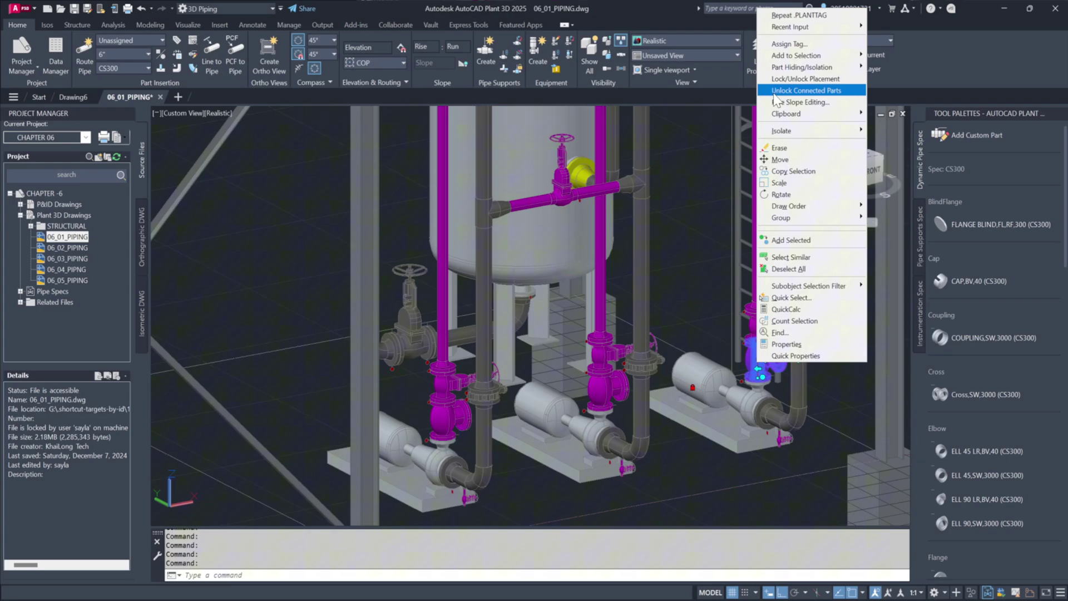
{"action": "left_click", "coordinate": [773, 45]}
{"action": "key", "text": "Tab"}
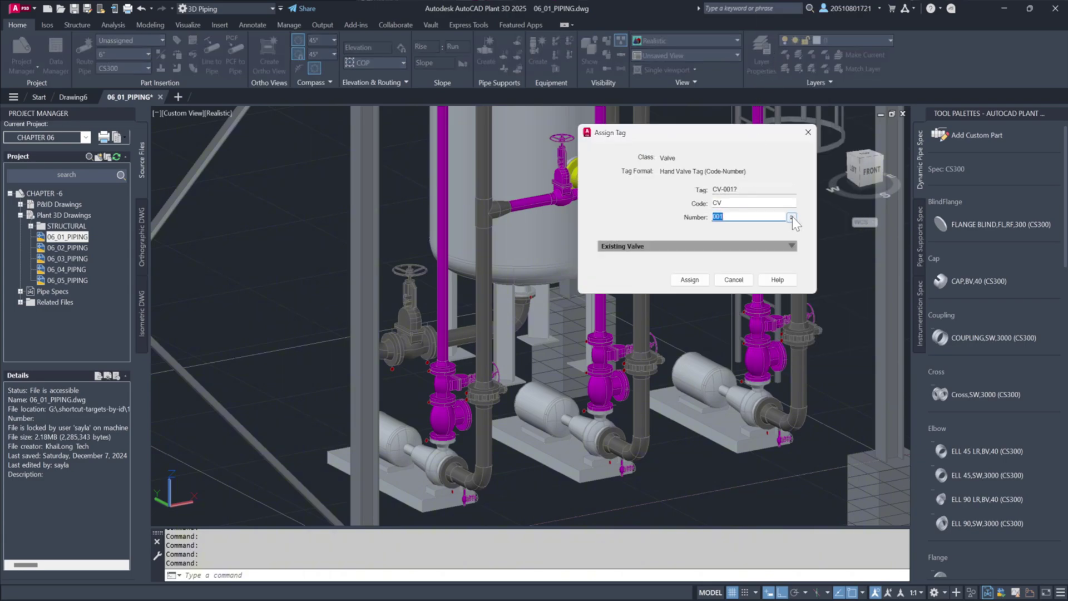
{"action": "left_click", "coordinate": [791, 217]}
{"action": "left_click", "coordinate": [690, 280]}
Assign a hand valve tag to the next valve on the third pump's line.
{"action": "left_click", "coordinate": [755, 331]}
{"action": "right_click", "coordinate": [760, 333]}
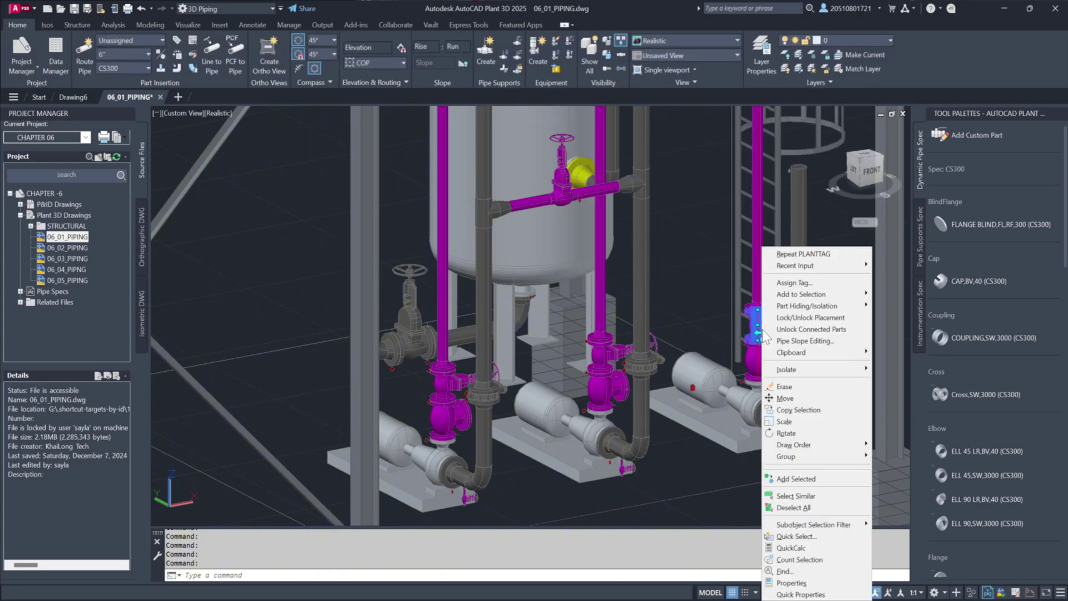
{"action": "left_click", "coordinate": [795, 282]}
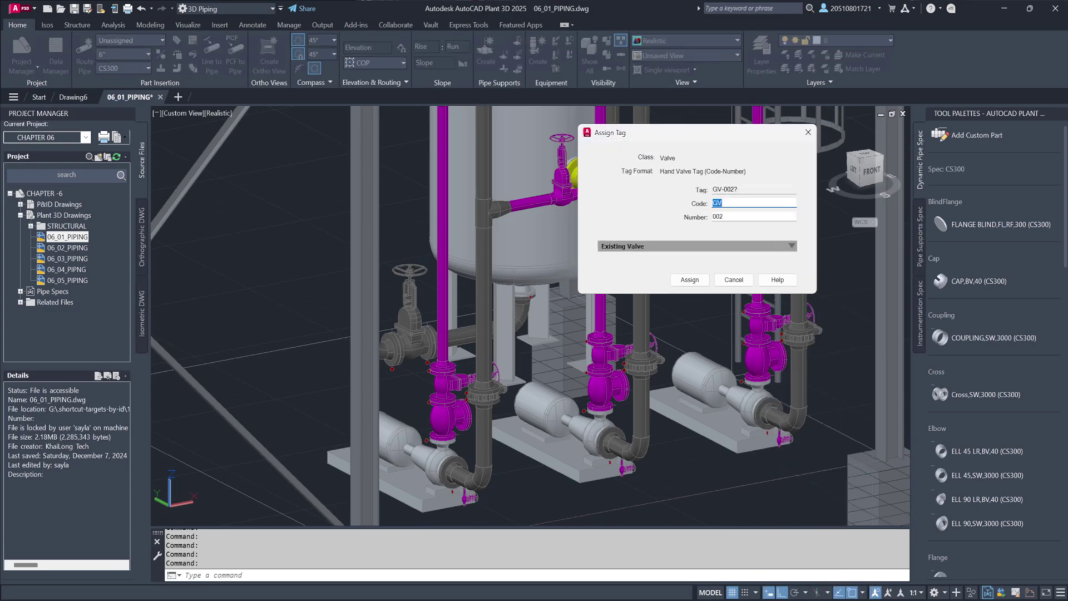
{"action": "key", "text": "Tab"}
{"action": "left_click", "coordinate": [689, 280]}
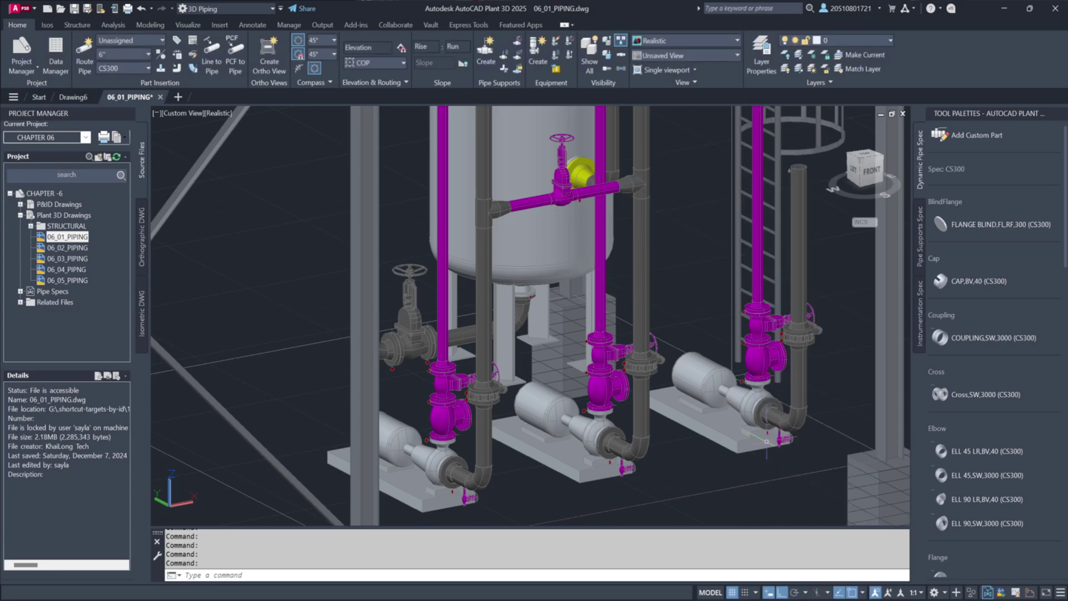
Assign the right valve the hand valve tag DV-001.
{"action": "scroll", "coordinate": [783, 442], "scroll_direction": "up", "scroll_amount": 3}
{"action": "scroll", "coordinate": [783, 442], "scroll_direction": "up", "scroll_amount": 2}
{"action": "right_click", "coordinate": [774, 438]}
{"action": "left_click", "coordinate": [826, 121]}
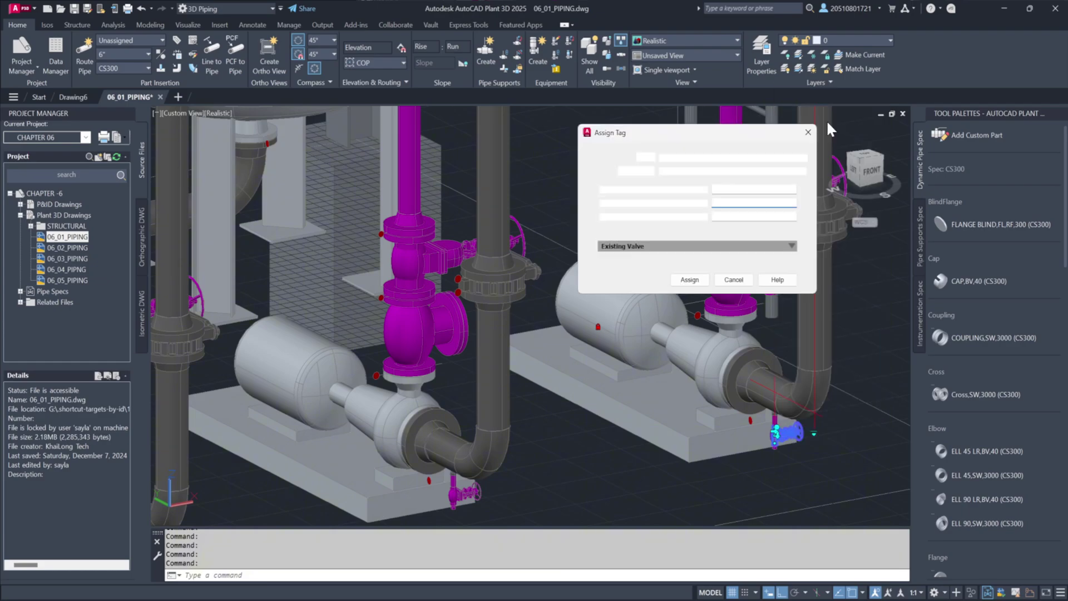
{"action": "key", "text": "Tab"}
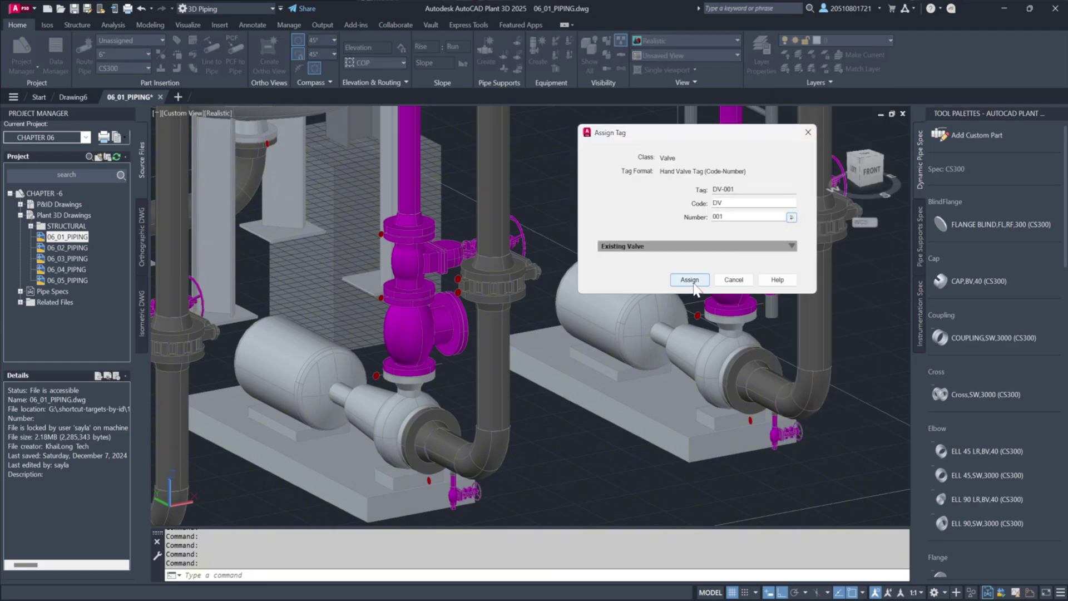
{"action": "left_click", "coordinate": [690, 280]}
Start extending the vertical pipe by the ladder from its open end, then cancel.
{"action": "scroll", "coordinate": [633, 423], "scroll_direction": "down", "scroll_amount": 3}
{"action": "scroll", "coordinate": [632, 423], "scroll_direction": "down", "scroll_amount": 3}
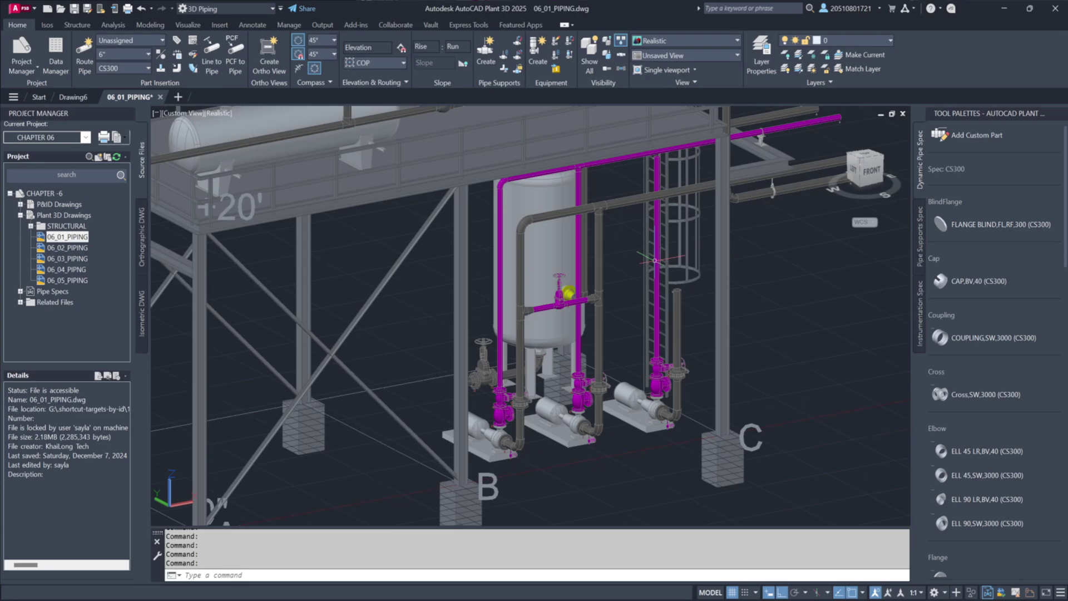
{"action": "scroll", "coordinate": [649, 249], "scroll_direction": "up", "scroll_amount": 8}
{"action": "left_click", "coordinate": [649, 249]}
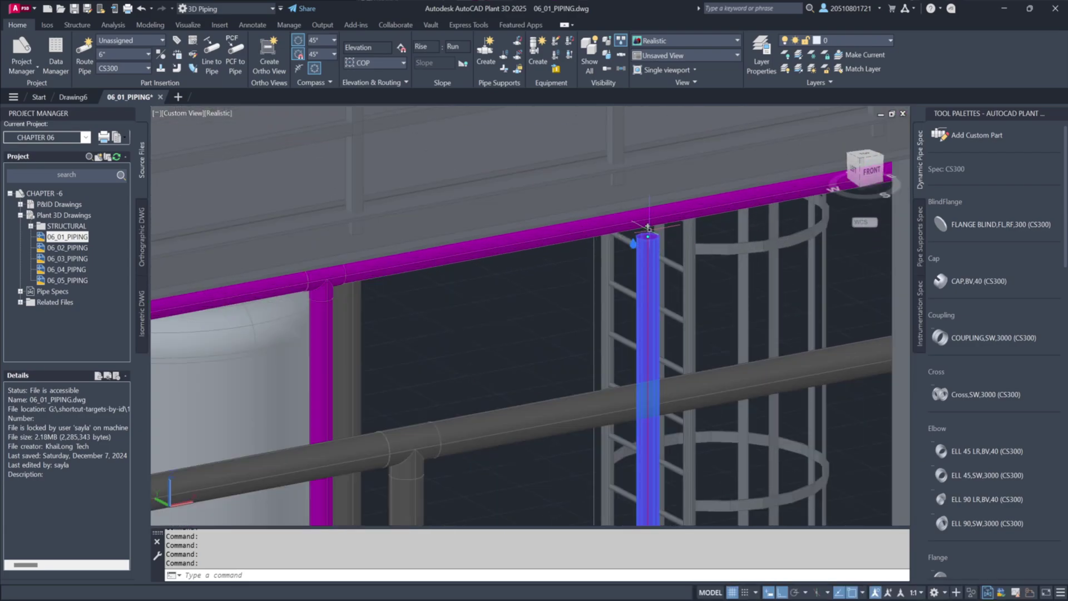
{"action": "left_click", "coordinate": [648, 227]}
{"action": "key", "text": "Return"}
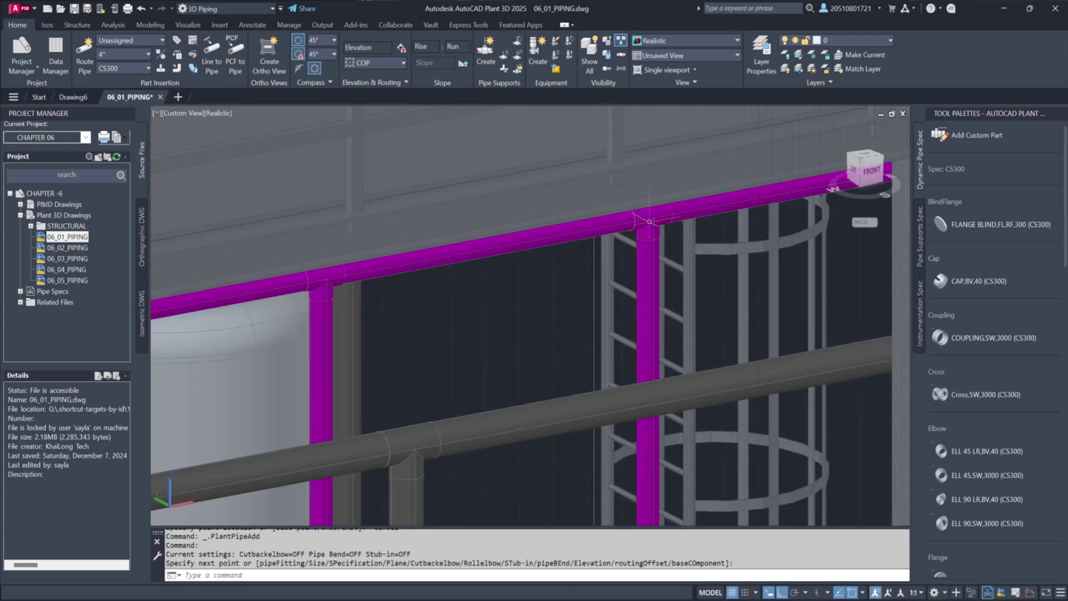
Start routing from the stub pipe's top end, cancel, and orbit to a near-front view.
{"action": "scroll", "coordinate": [662, 312], "scroll_direction": "down", "scroll_amount": 5}
{"action": "scroll", "coordinate": [679, 390], "scroll_direction": "up", "scroll_amount": 3}
{"action": "scroll", "coordinate": [679, 389], "scroll_direction": "up", "scroll_amount": 3}
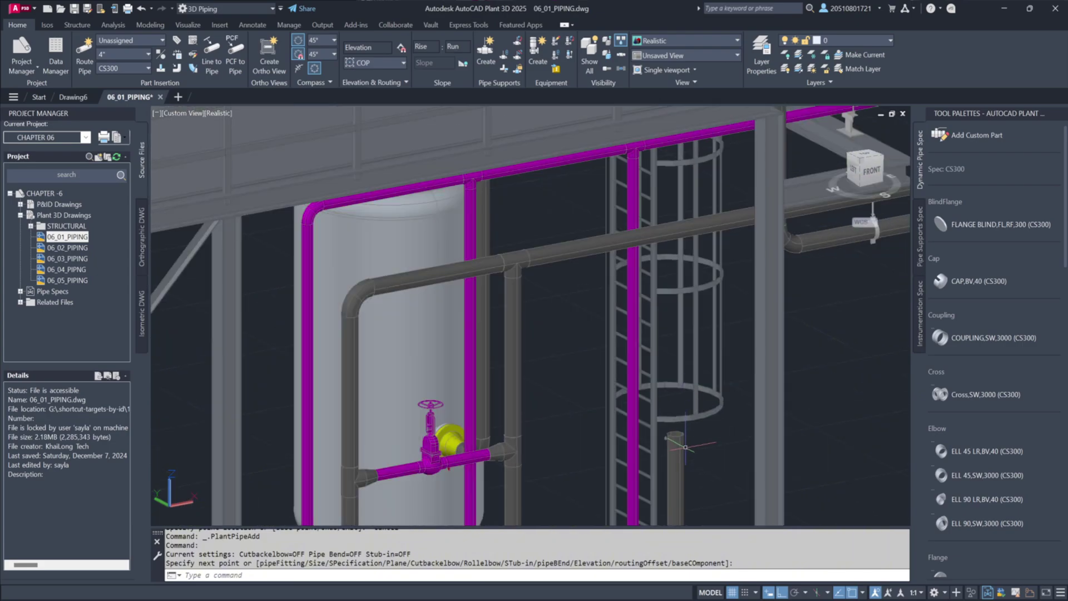
{"action": "left_click", "coordinate": [675, 478]}
{"action": "left_click", "coordinate": [676, 433]}
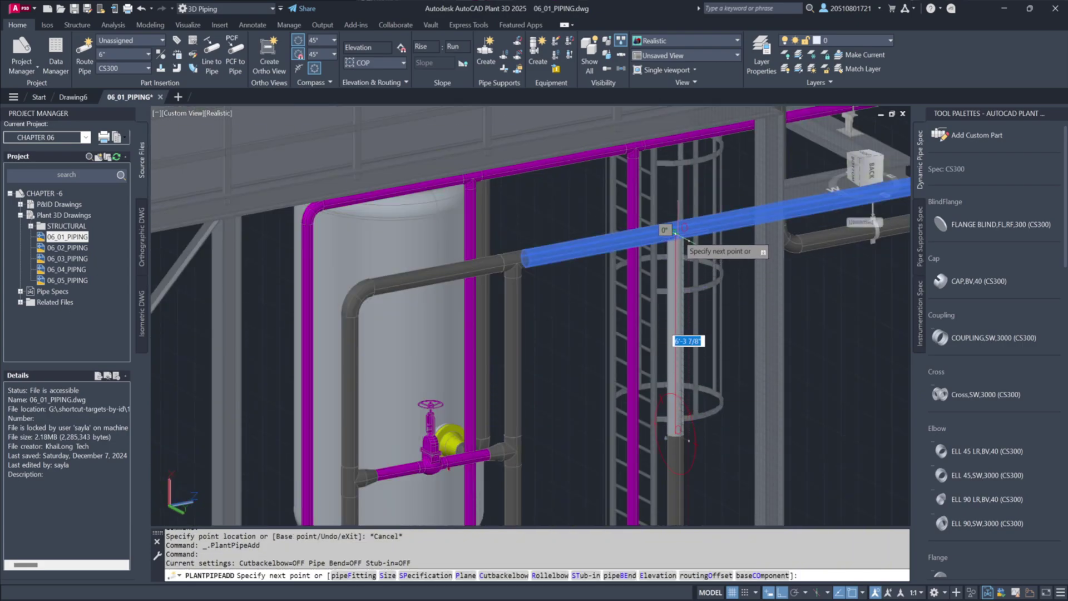
{"action": "key", "text": "Return"}
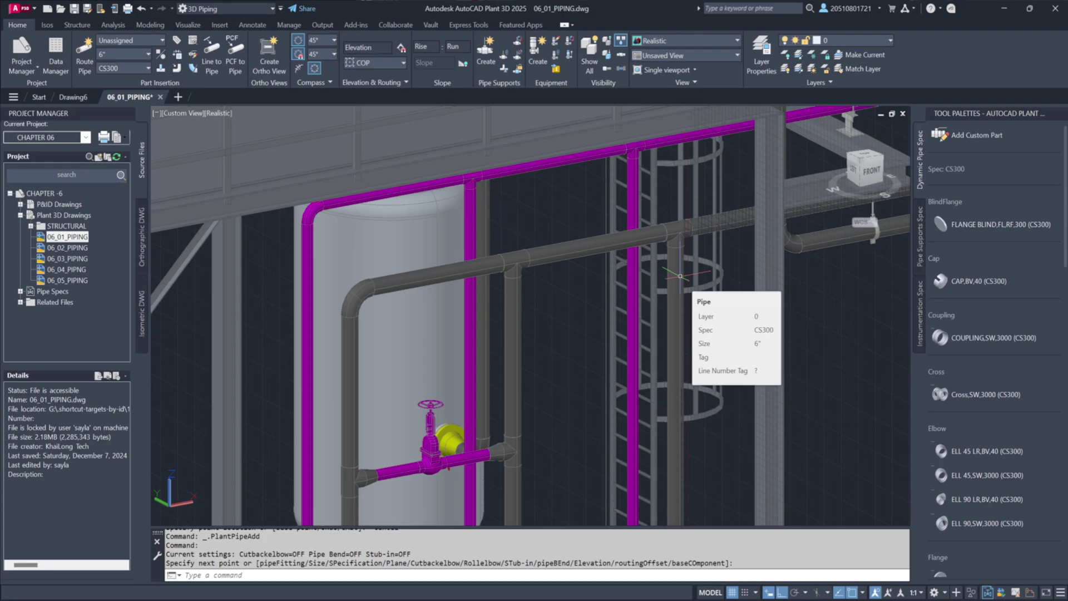
{"action": "scroll", "coordinate": [734, 346], "scroll_direction": "down", "scroll_amount": 6}
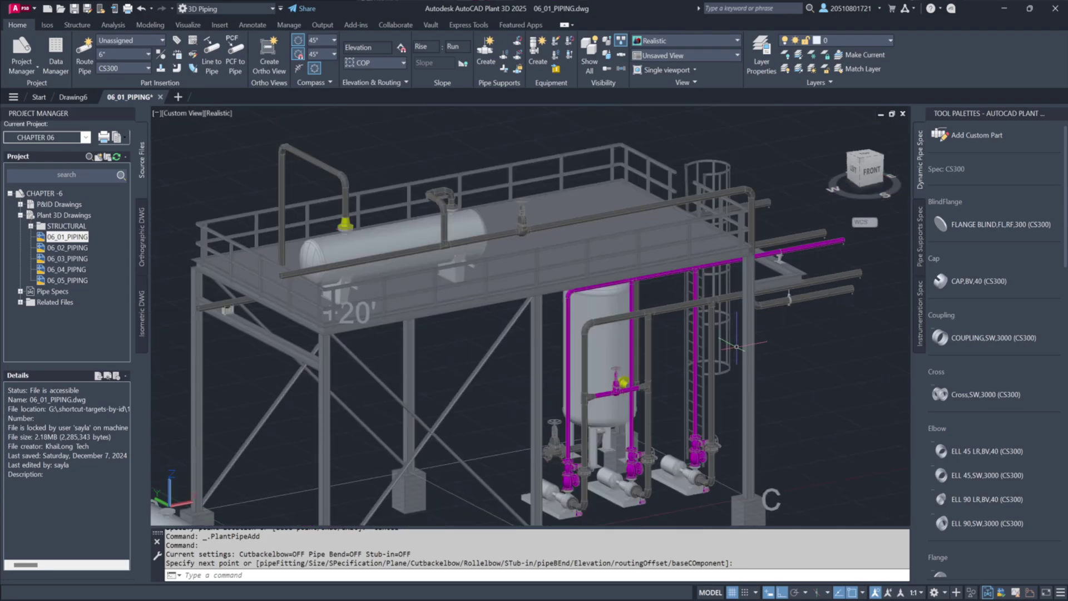
{"action": "middle_click_drag", "start_coordinate": [503, 294], "coordinate": [441, 262], "text": "shift"}
Read the elevation of the steel under the vessel saddle with the ID command.
{"action": "scroll", "coordinate": [404, 203], "scroll_direction": "up", "scroll_amount": 3}
{"action": "scroll", "coordinate": [446, 219], "scroll_direction": "up", "scroll_amount": 3}
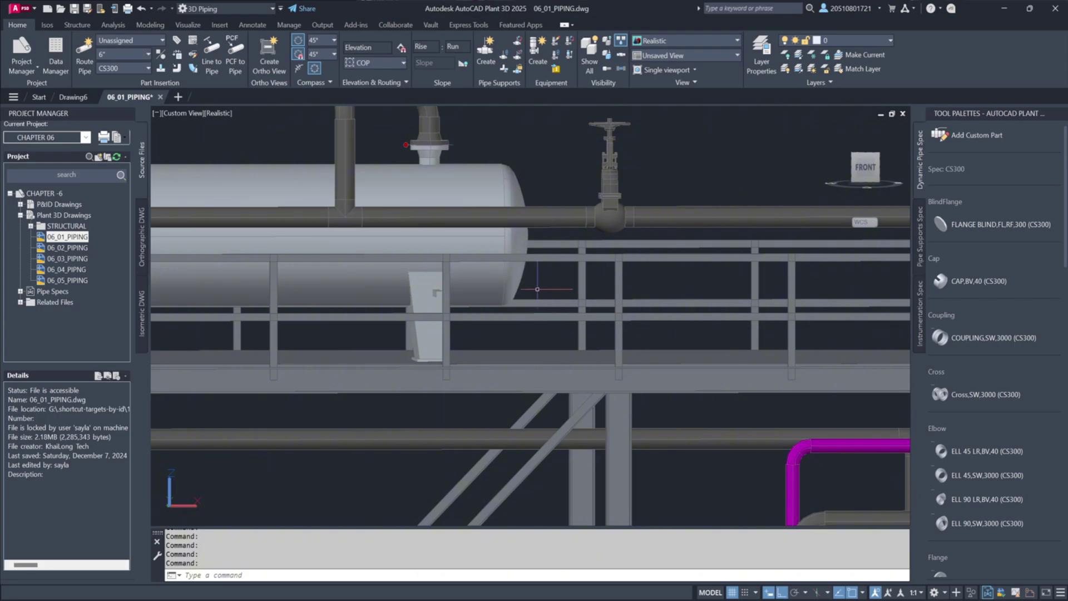
{"action": "type", "text": "ID"}
{"action": "key", "text": "Return"}
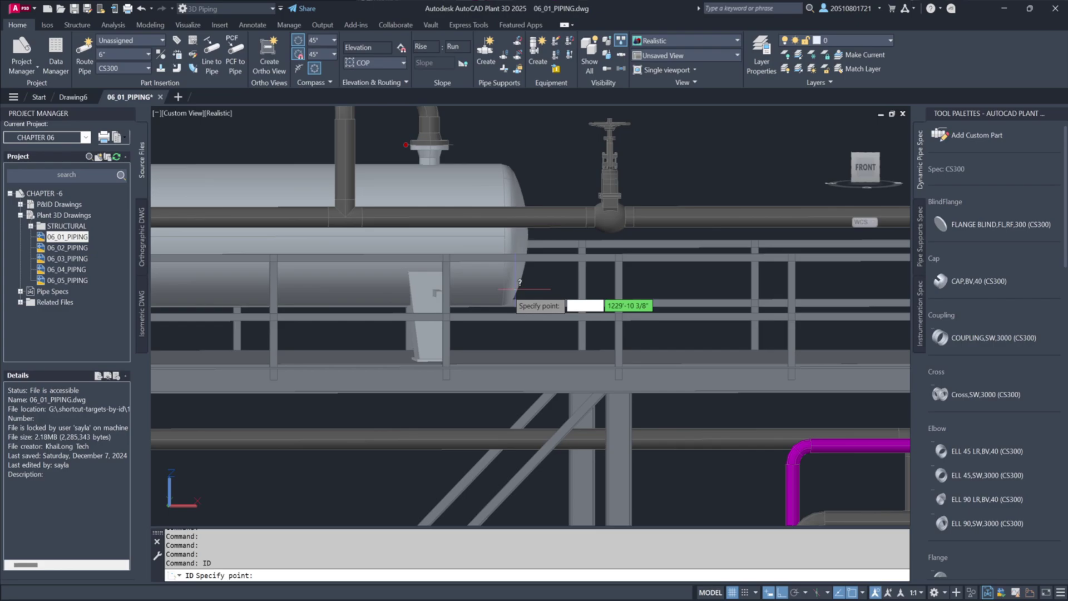
{"action": "scroll", "coordinate": [444, 290], "scroll_direction": "up", "scroll_amount": 5}
{"action": "left_click", "coordinate": [446, 292]}
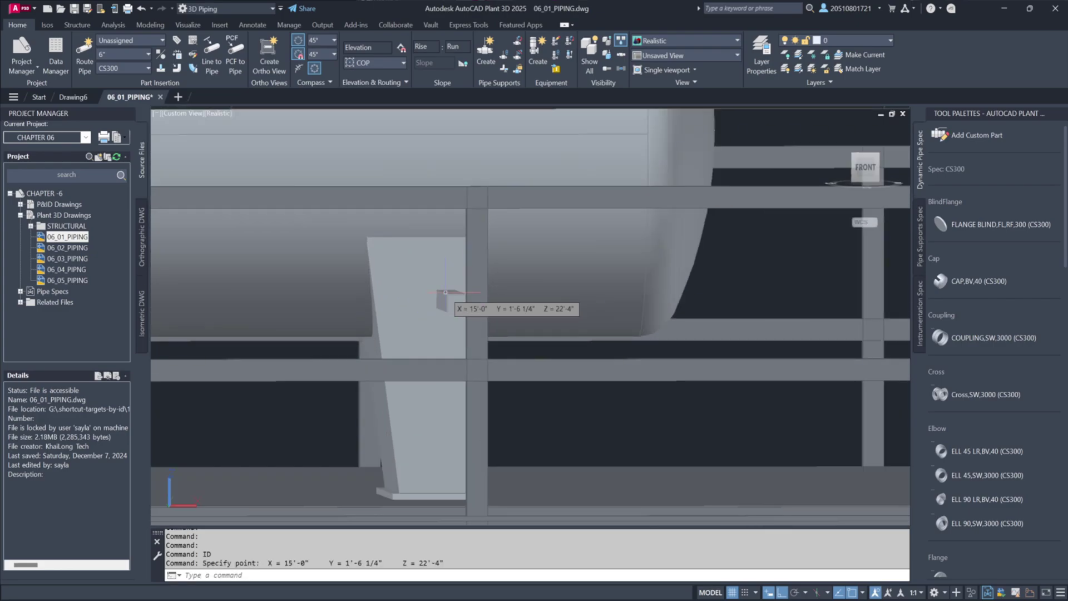
{"action": "scroll", "coordinate": [446, 292], "scroll_direction": "down", "scroll_amount": 6}
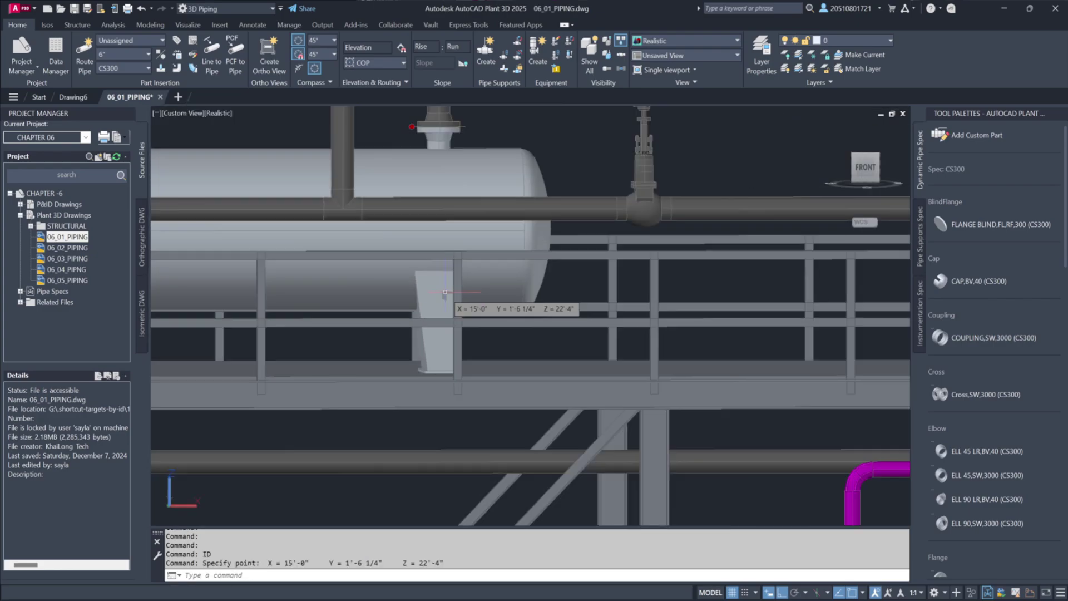
{"action": "key", "text": "Escape"}
Lower the horizontal pipe beside the vessel to a bottom-of-pipe elevation of 22'-4".
{"action": "left_click", "coordinate": [629, 311]}
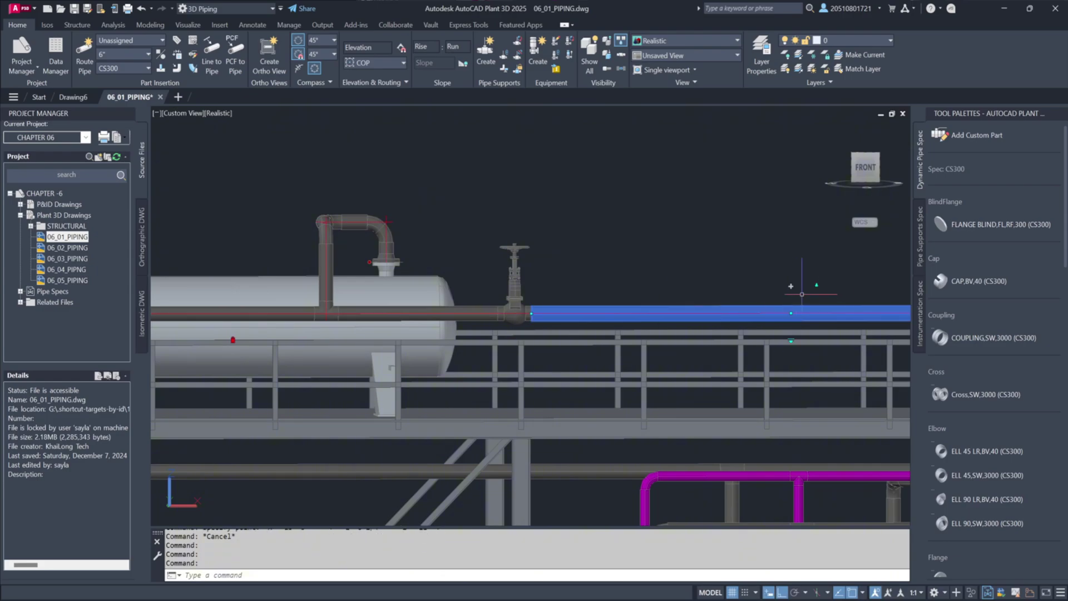
{"action": "left_click", "coordinate": [791, 313]}
{"action": "key", "text": "Tab"}
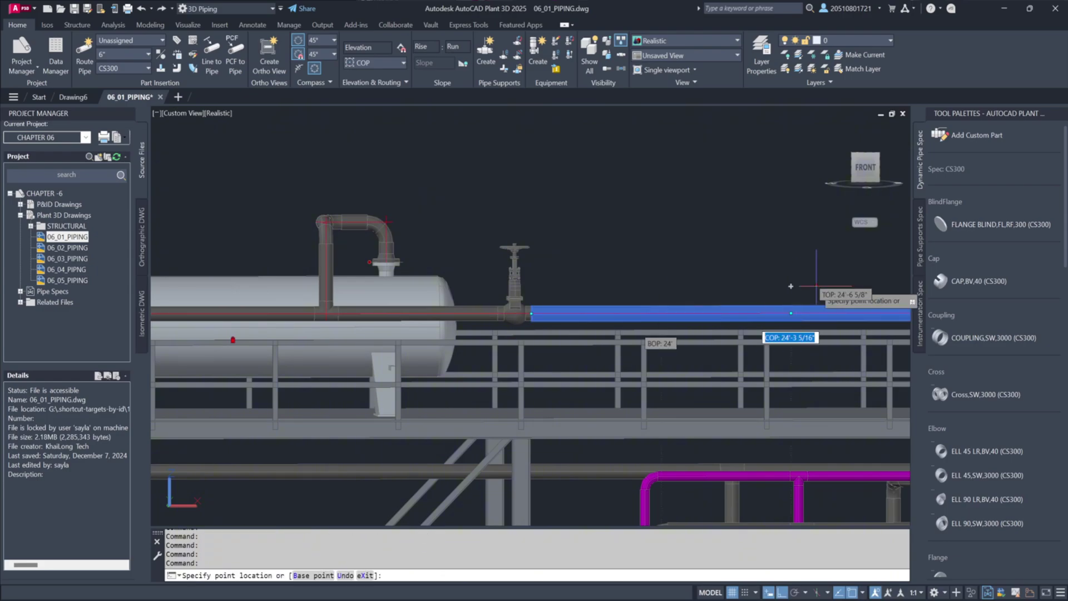
{"action": "key", "text": "Tab"}
{"action": "type", "text": "22"}
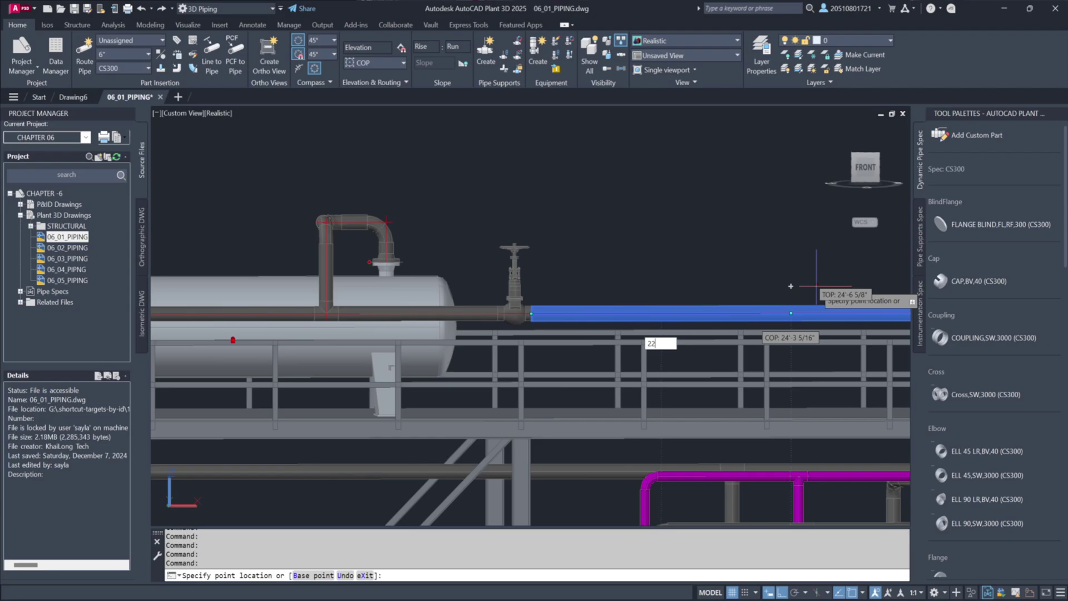
{"action": "type", "text": "'-4\""}
{"action": "key", "text": "Return"}
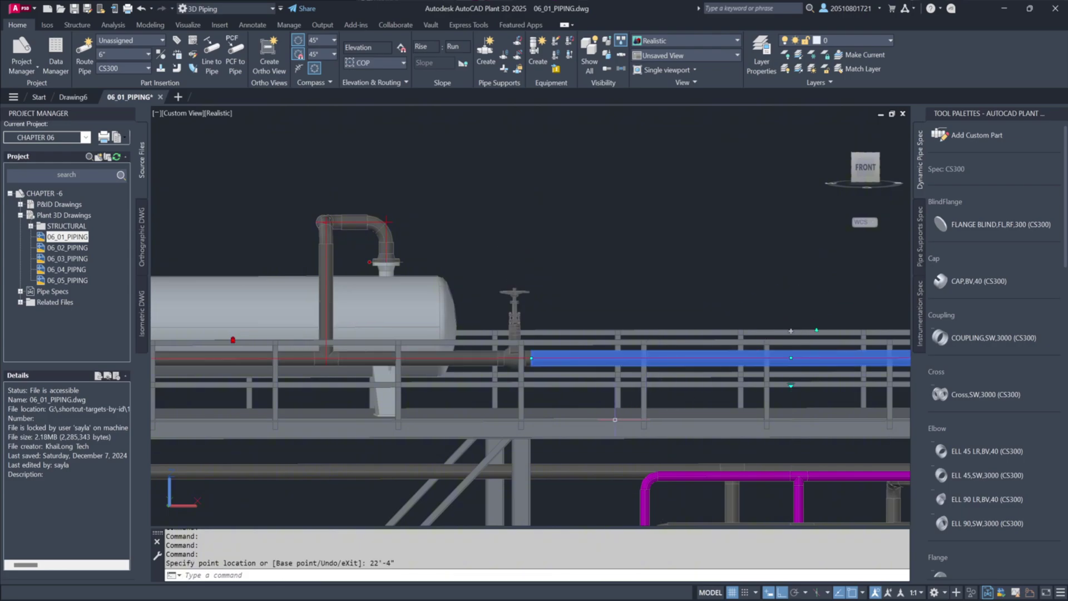
{"action": "scroll", "coordinate": [507, 410], "scroll_direction": "down", "scroll_amount": 3}
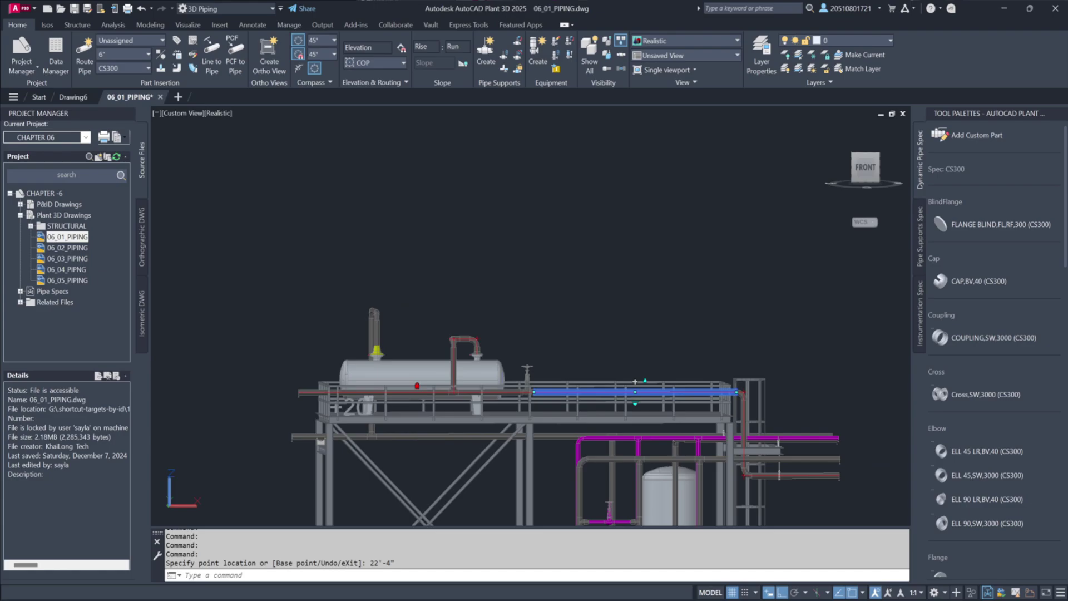
{"action": "key", "text": "Escape"}
{"action": "scroll", "coordinate": [480, 406], "scroll_direction": "up", "scroll_amount": 5}
{"action": "middle_click_drag", "start_coordinate": [479, 406], "coordinate": [544, 433]}
{"action": "scroll", "coordinate": [536, 414], "scroll_direction": "up", "scroll_amount": 6}
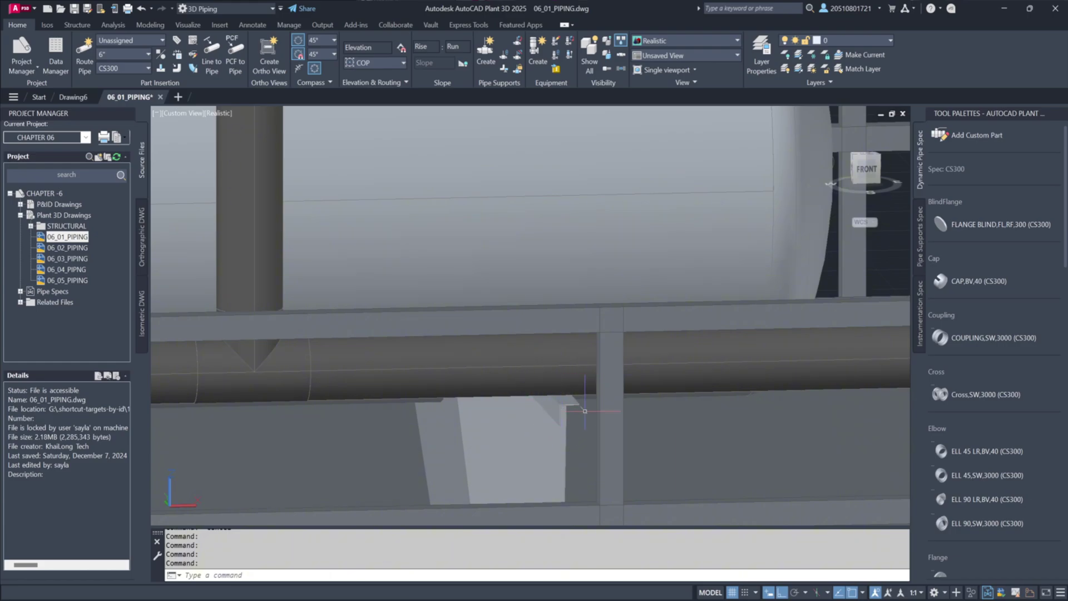
In Top view, place a U-clamp from the pipe supports palette on the pipe under the vessel.
{"action": "scroll", "coordinate": [585, 412], "scroll_direction": "down", "scroll_amount": 10}
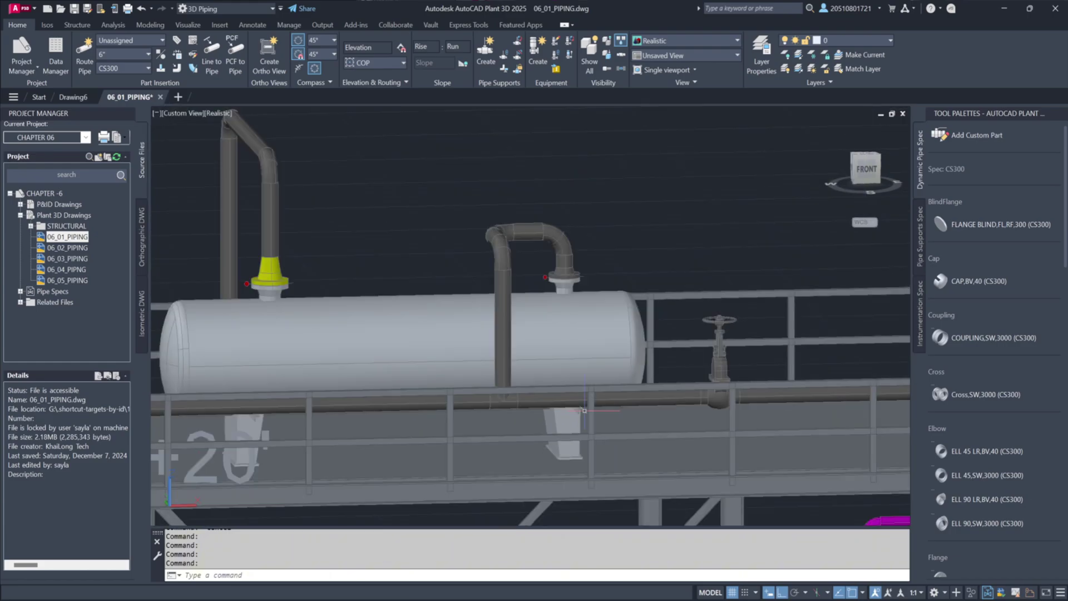
{"action": "left_click", "coordinate": [865, 157]}
{"action": "left_click", "coordinate": [920, 237]}
{"action": "scroll", "coordinate": [946, 308], "scroll_direction": "down", "scroll_amount": 15}
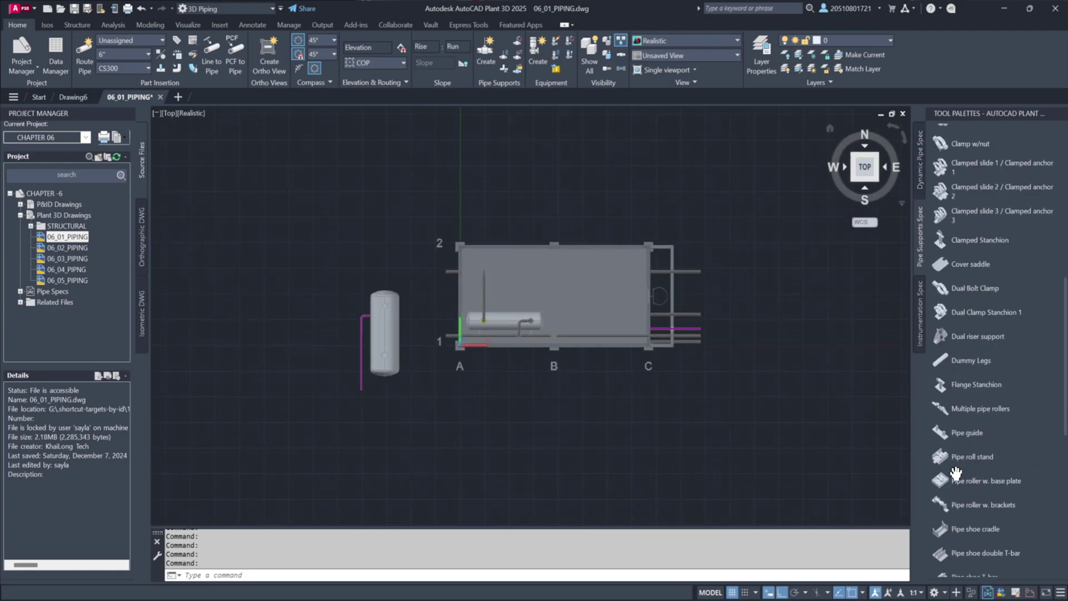
{"action": "left_click", "coordinate": [949, 495]}
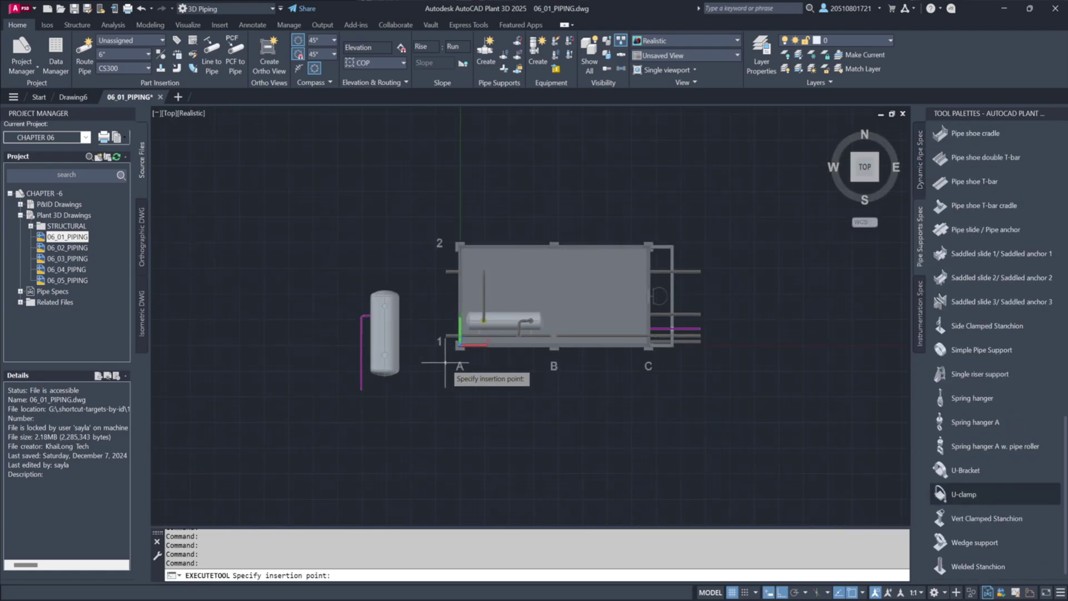
{"action": "scroll", "coordinate": [461, 341], "scroll_direction": "up", "scroll_amount": 6}
{"action": "left_click", "coordinate": [565, 310]}
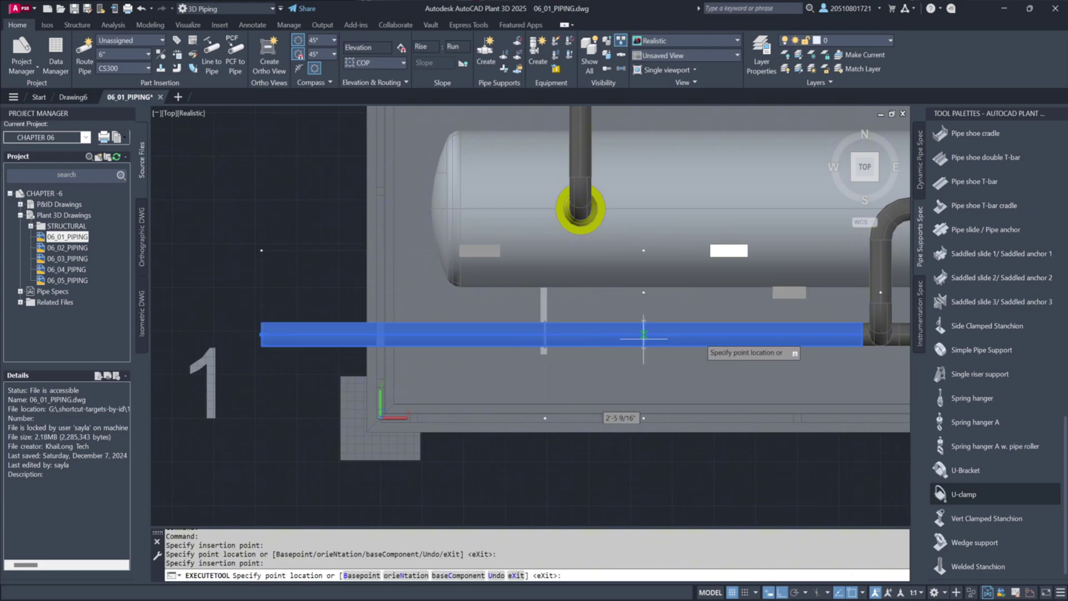
{"action": "middle_click_drag", "start_coordinate": [745, 339], "coordinate": [528, 370]}
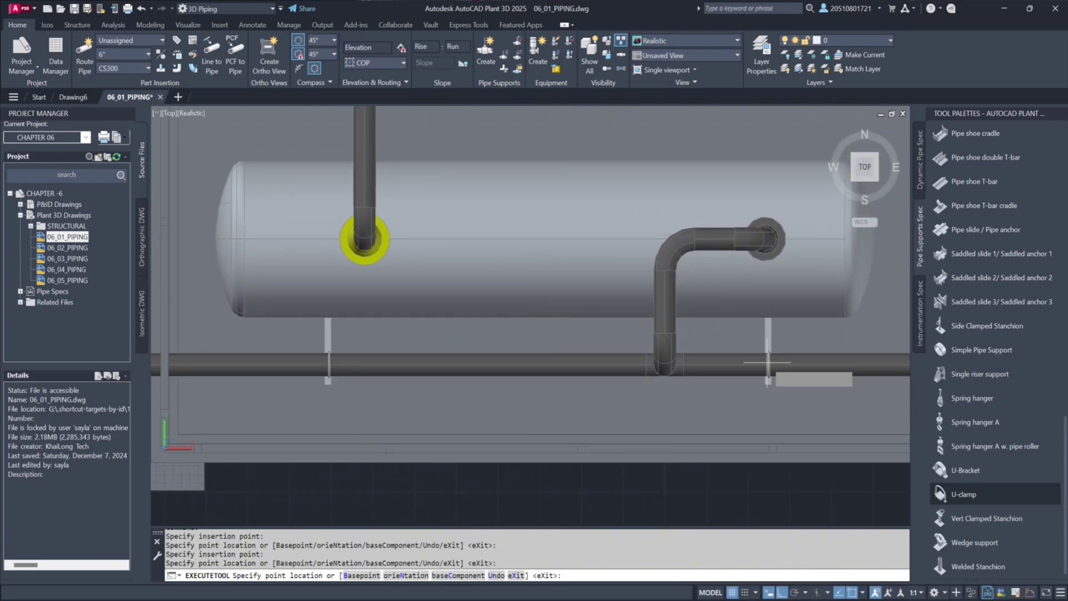
{"action": "key", "text": "Escape"}
{"action": "scroll", "coordinate": [673, 365], "scroll_direction": "down", "scroll_amount": 5}
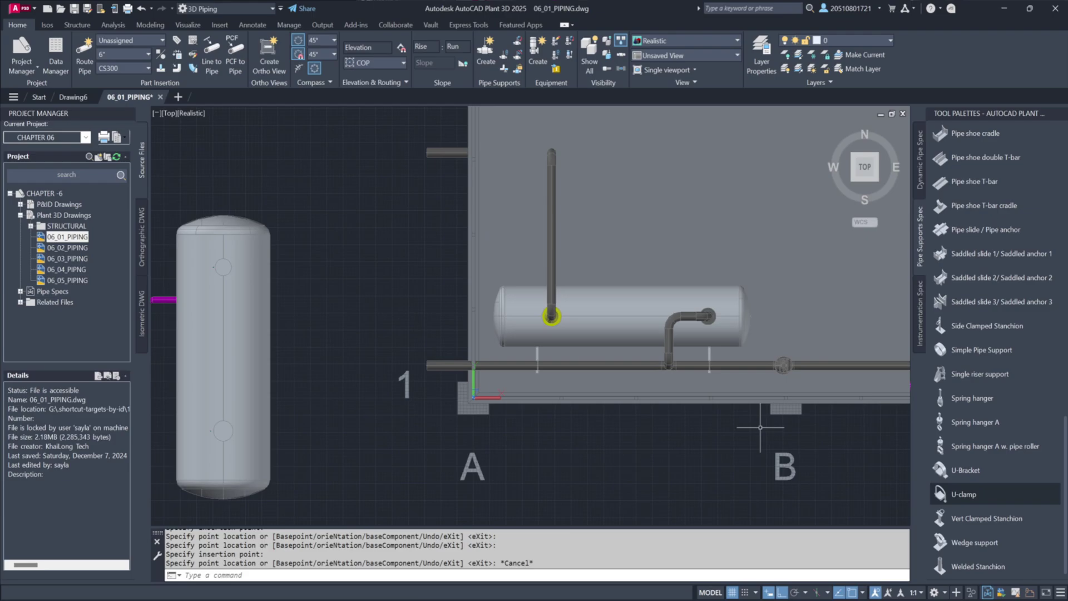
{"action": "mouse_move", "coordinate": [775, 428]}
{"action": "middle_mouse_down", "text": "shift"}
{"action": "mouse_move", "coordinate": [775, 370]}
{"action": "mouse_move", "coordinate": [846, 303]}
{"action": "mouse_move", "coordinate": [785, 432]}
{"action": "middle_mouse_up", "text": "shift"}
Select the third pump's vertical discharge pipe along with its connected flange and elbow.
{"action": "scroll", "coordinate": [784, 431], "scroll_direction": "up", "scroll_amount": 4}
{"action": "scroll", "coordinate": [645, 415], "scroll_direction": "down", "scroll_amount": 3}
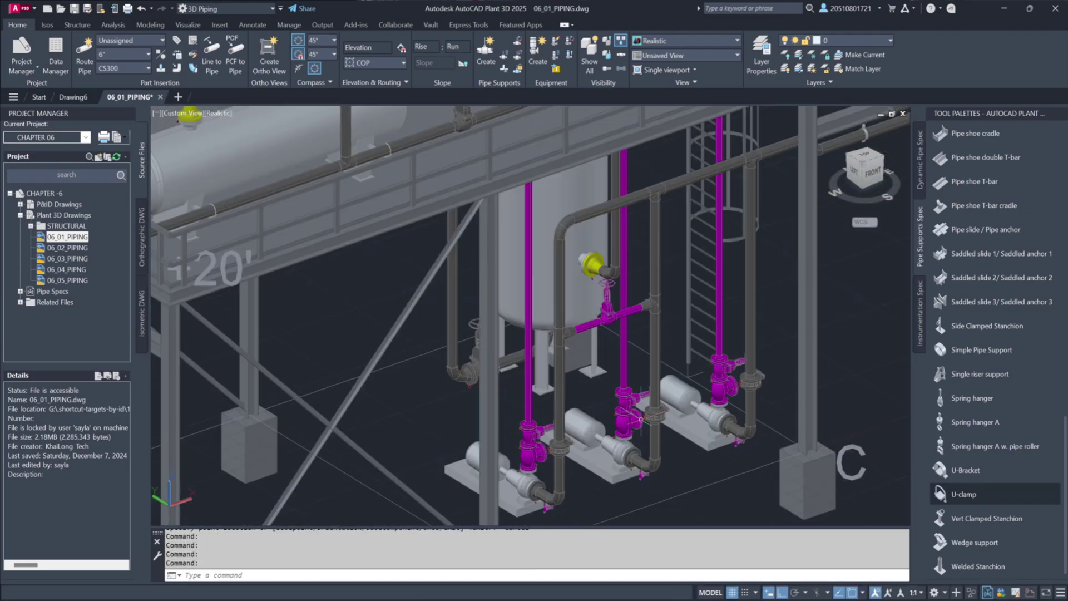
{"action": "mouse_move", "coordinate": [561, 411]}
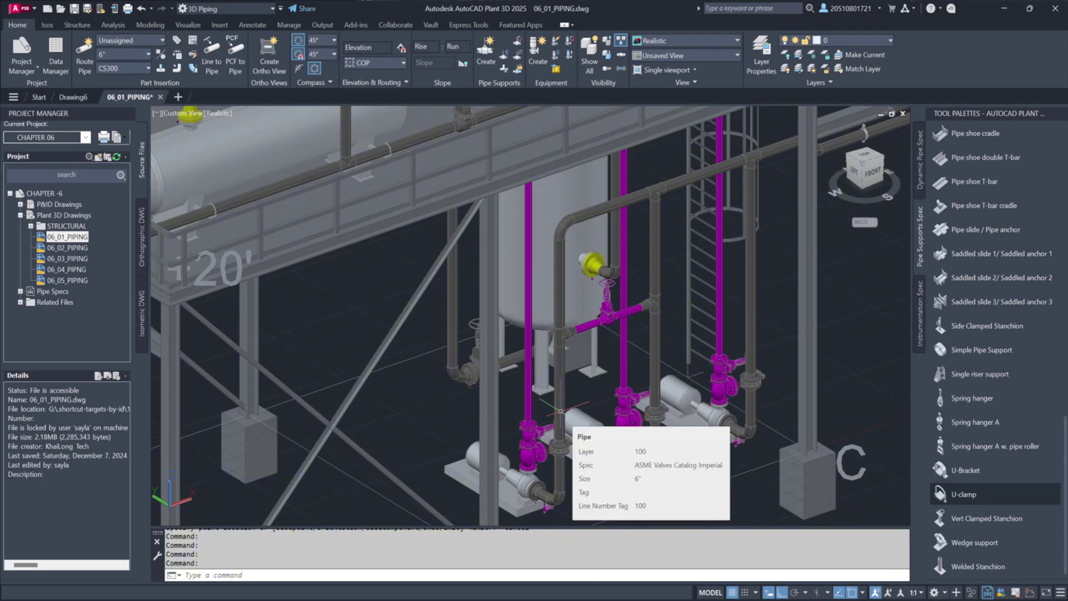
{"action": "mouse_move", "coordinate": [654, 337]}
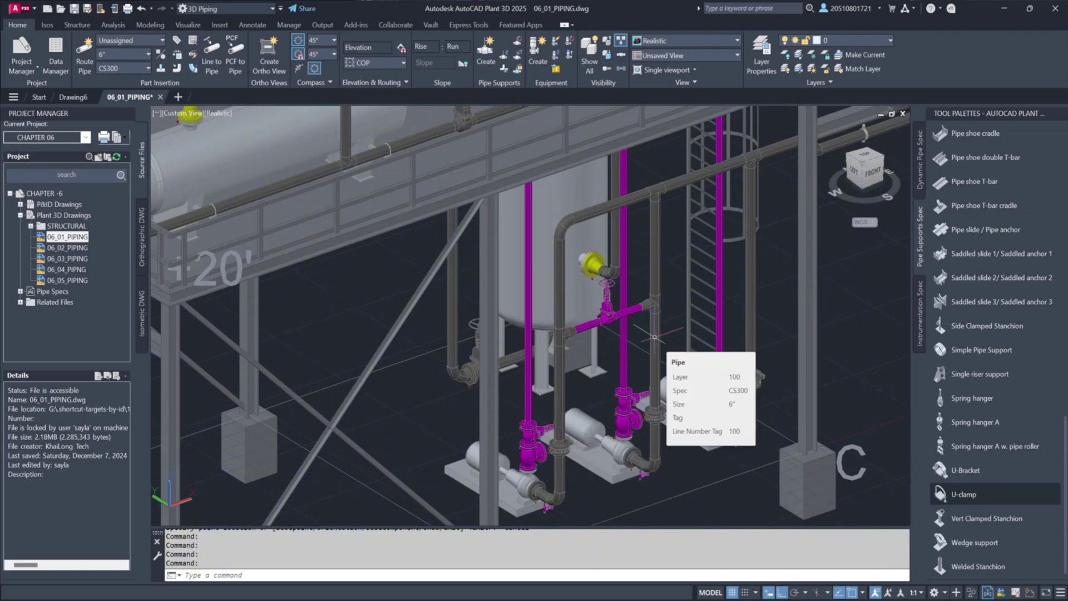
{"action": "mouse_move", "coordinate": [752, 333]}
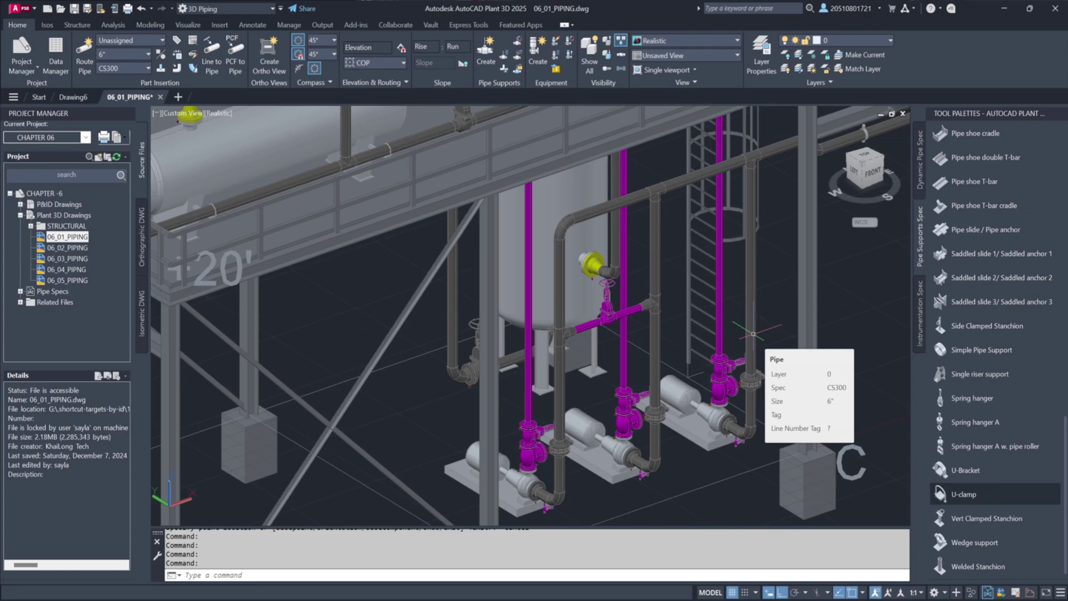
{"action": "scroll", "coordinate": [752, 334], "scroll_direction": "up", "scroll_amount": 5}
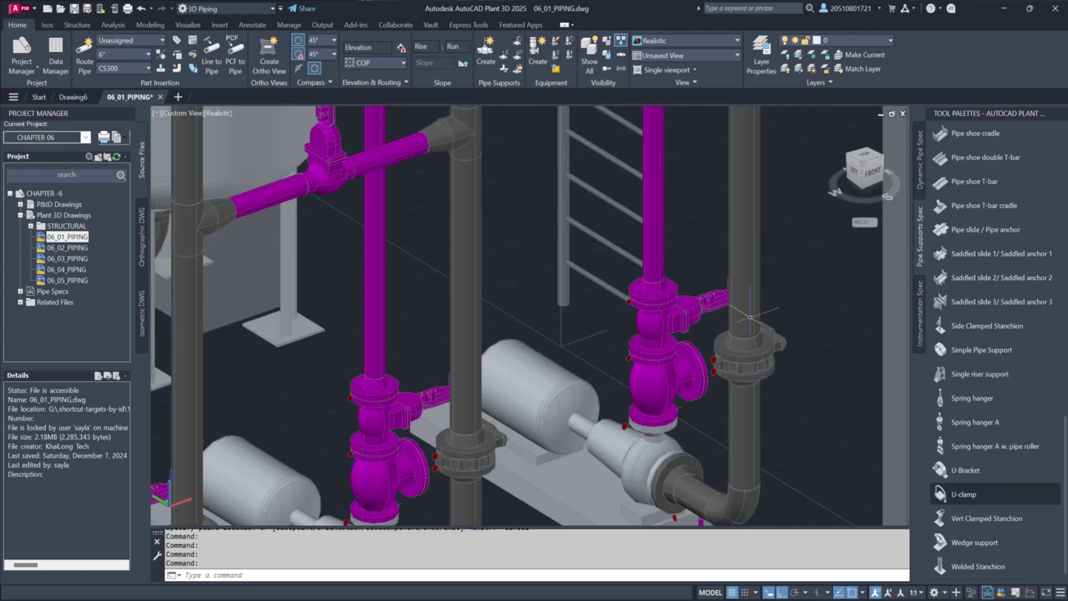
{"action": "left_click", "coordinate": [750, 317]}
{"action": "right_click", "coordinate": [748, 328]}
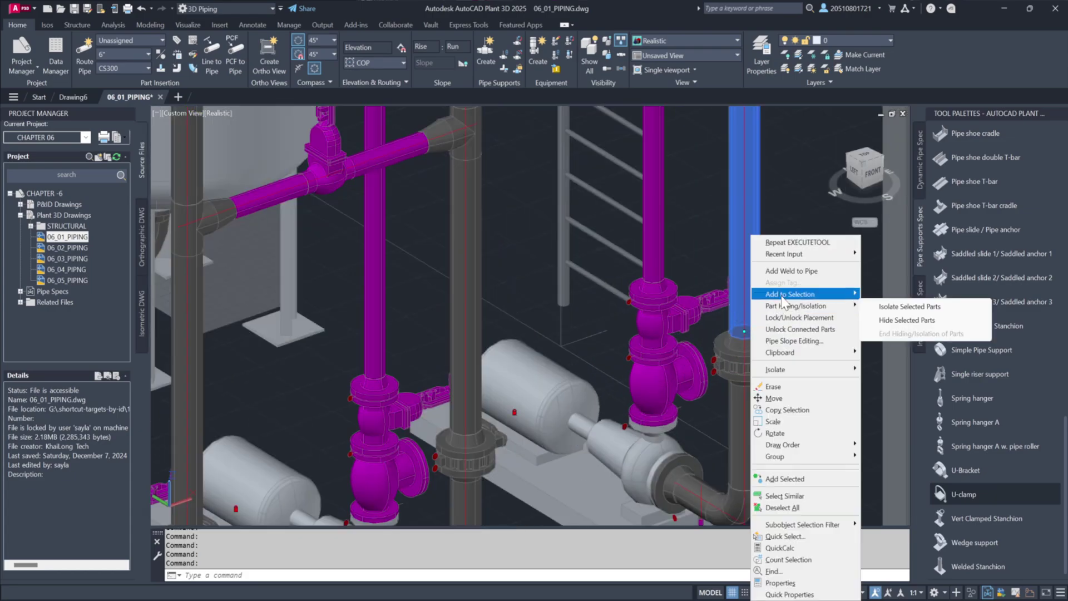
{"action": "mouse_move", "coordinate": [784, 294]}
{"action": "left_click", "coordinate": [901, 307]}
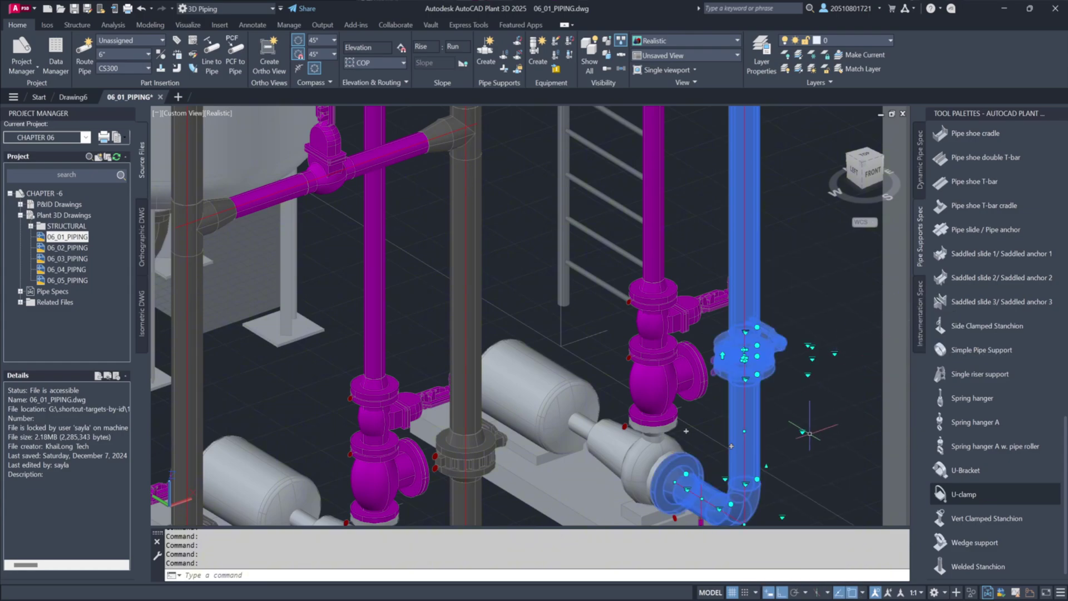
Set the Line Number of the selected parts to 100 in Properties.
{"action": "right_click", "coordinate": [738, 414]}
{"action": "left_click", "coordinate": [801, 397]}
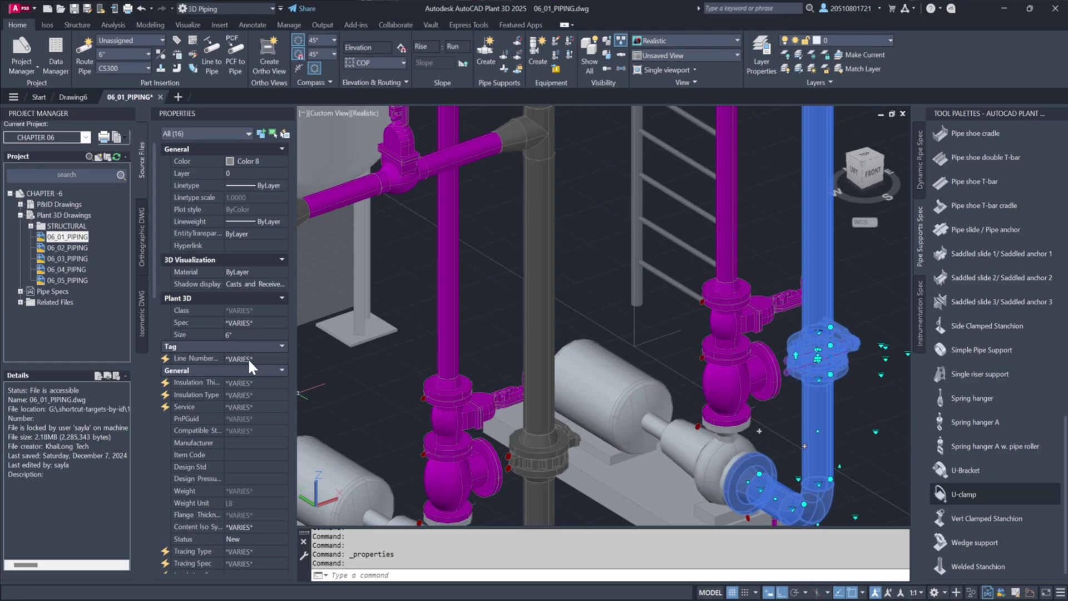
{"action": "left_click", "coordinate": [252, 359]}
{"action": "left_click", "coordinate": [283, 359]}
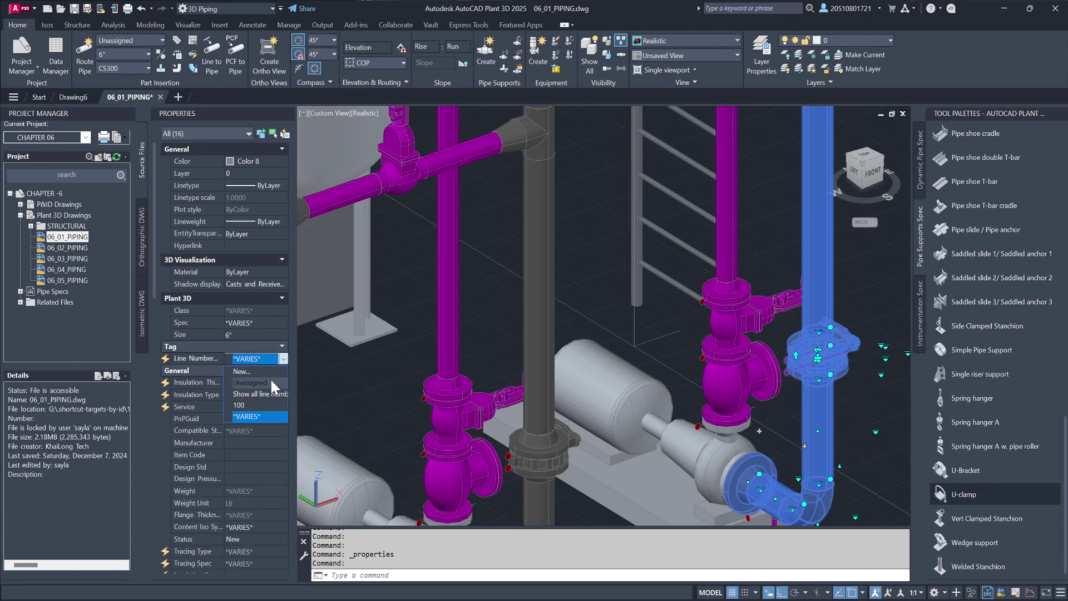
{"action": "left_click", "coordinate": [267, 405]}
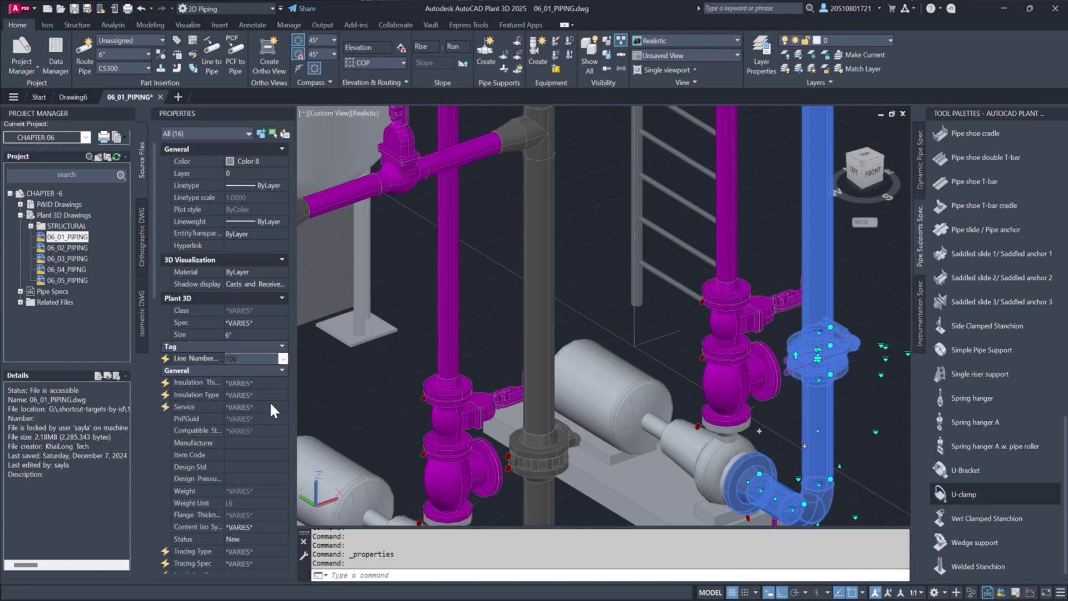
Check the vertical pipe and short pipe below the flange, then close the Properties palette.
{"action": "scroll", "coordinate": [356, 406], "scroll_direction": "down", "scroll_amount": 5}
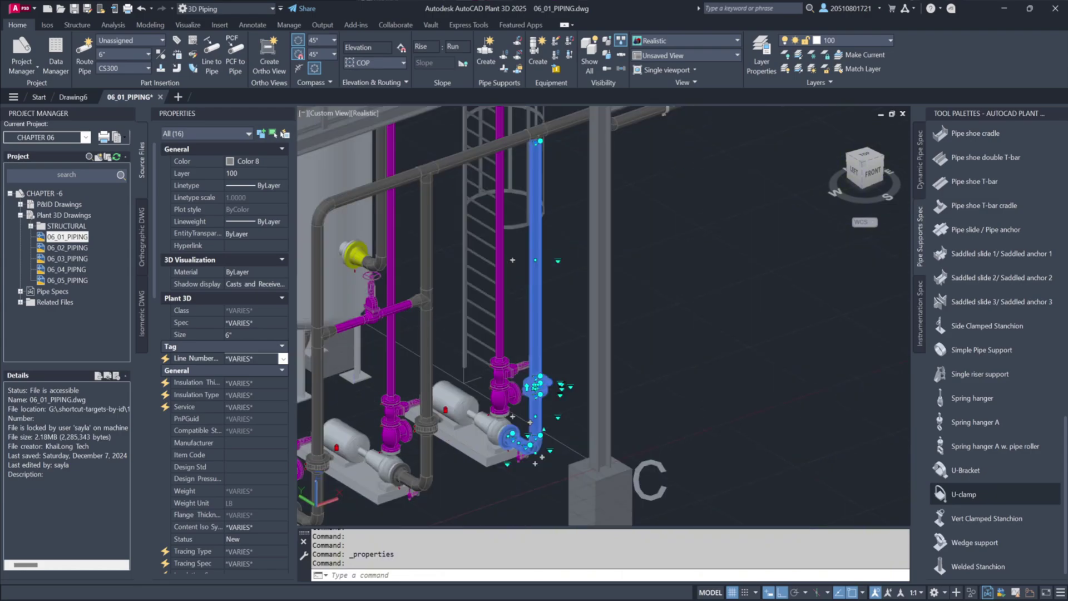
{"action": "key", "text": "Escape"}
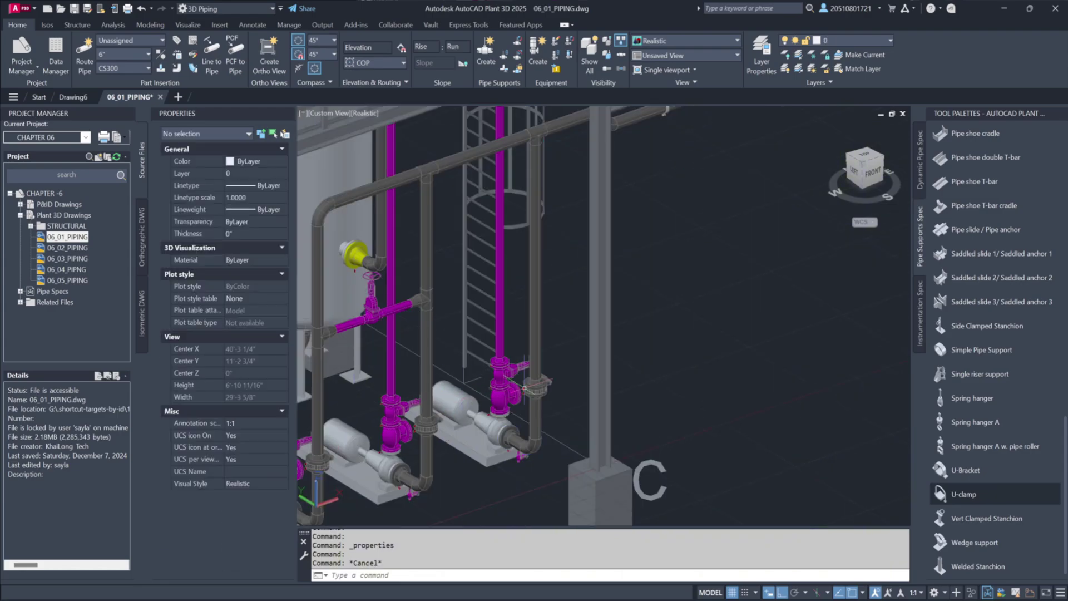
{"action": "left_click", "coordinate": [536, 342]}
{"action": "key", "text": "Escape"}
{"action": "left_click", "coordinate": [536, 411]}
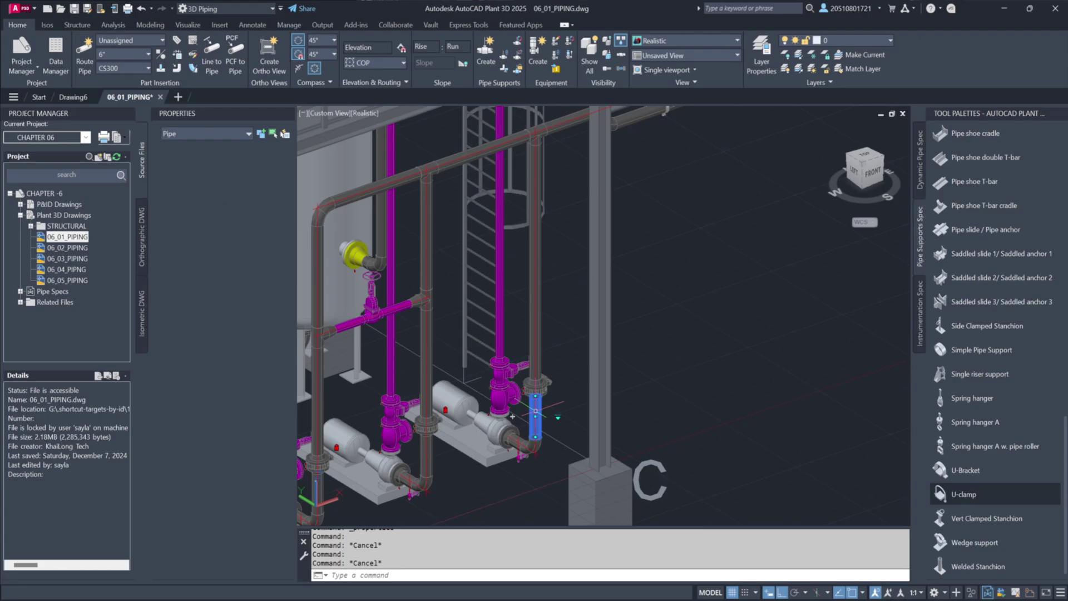
{"action": "key", "text": "Escape"}
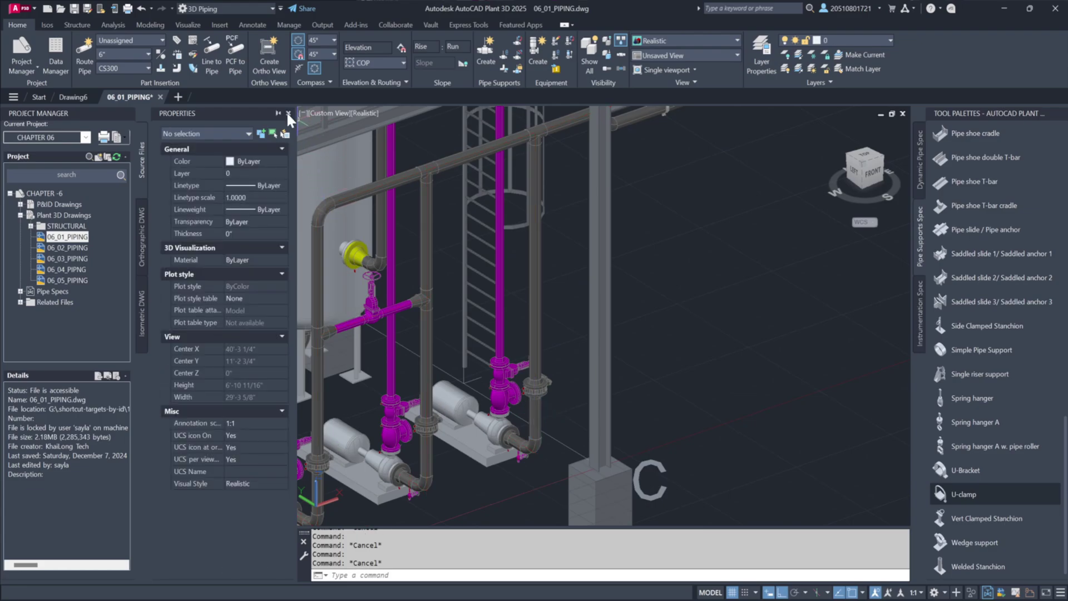
{"action": "left_click", "coordinate": [282, 113]}
{"action": "scroll", "coordinate": [704, 429], "scroll_direction": "down", "scroll_amount": 5}
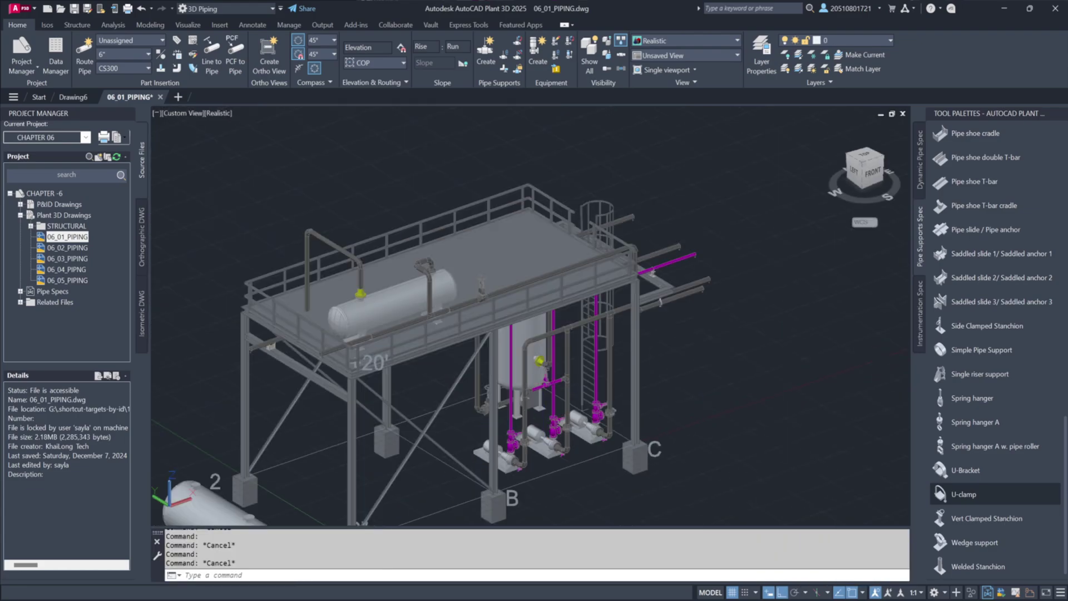